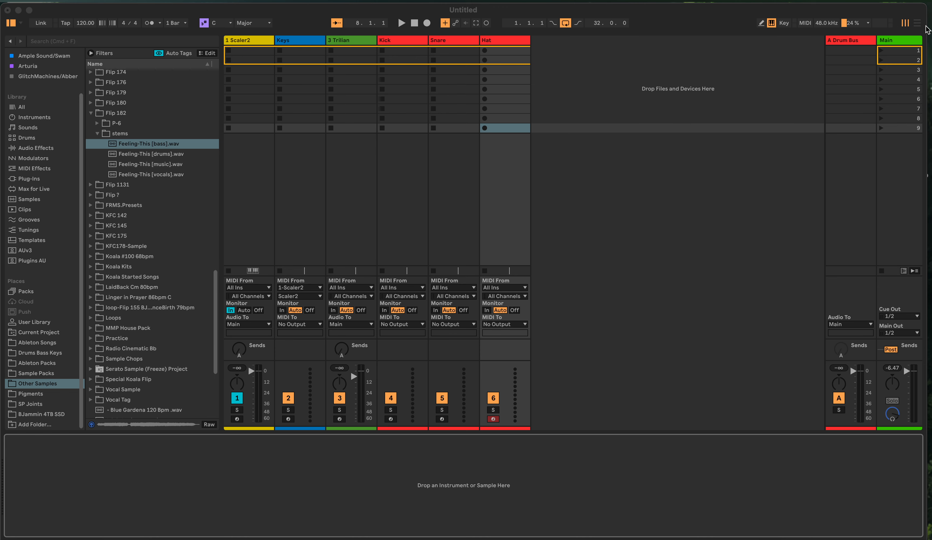
# Switch back and forth between the Arrangement and Session views to compare their layouts
pyautogui.click(918, 23)
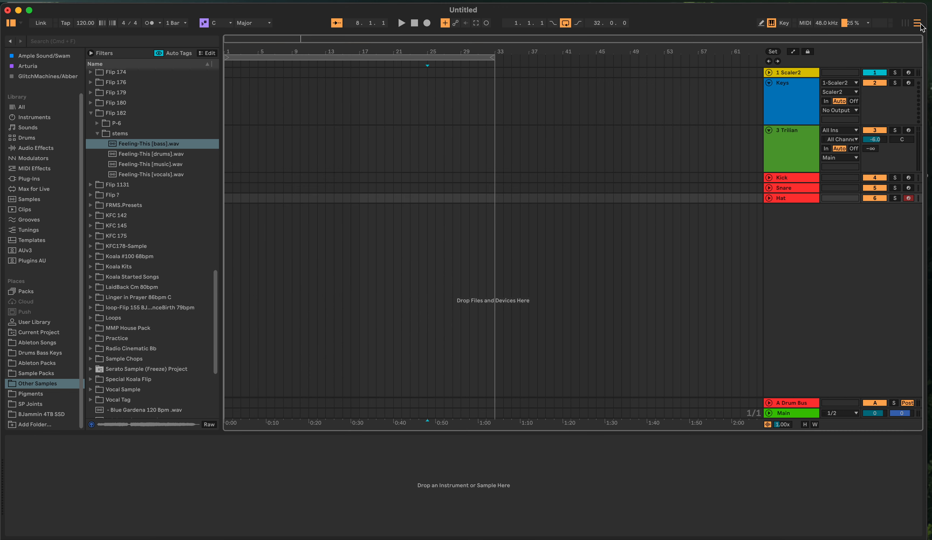
pyautogui.click(905, 23)
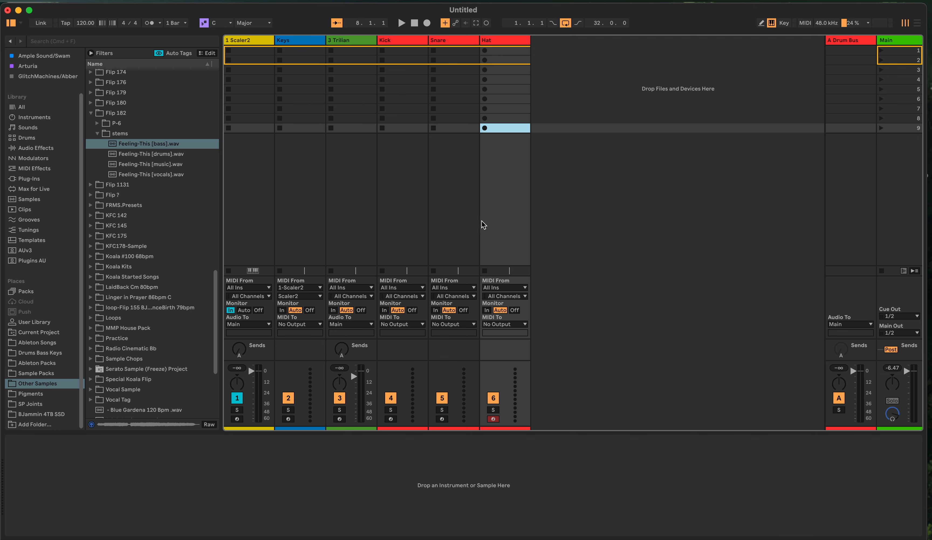
pyautogui.click(916, 21)
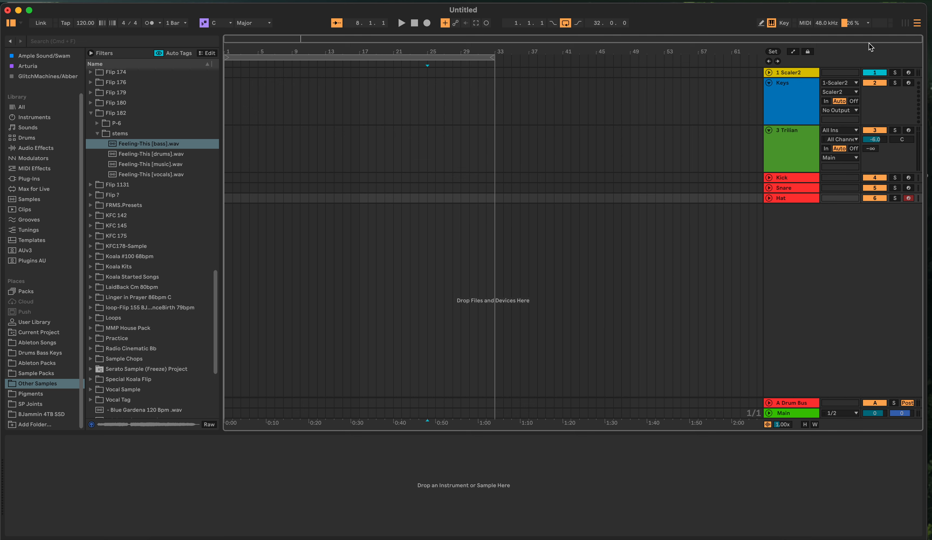
pyautogui.click(905, 24)
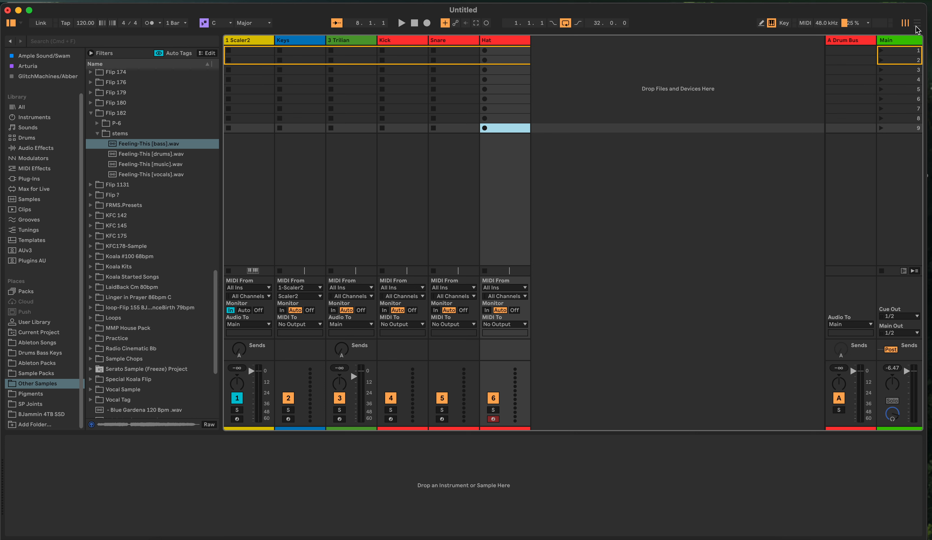
pyautogui.press('Tab')
pyautogui.press('Tab')
pyautogui.press('Tab')
pyautogui.press('Tab')
pyautogui.press('Tab')
pyautogui.press('Tab')
pyautogui.press('Tab')
pyautogui.press('Tab')
# Browse the library's Instruments, Plugins AU and Plug-Ins categories and check the plug-in list's grouping option
pyautogui.click(32, 120)
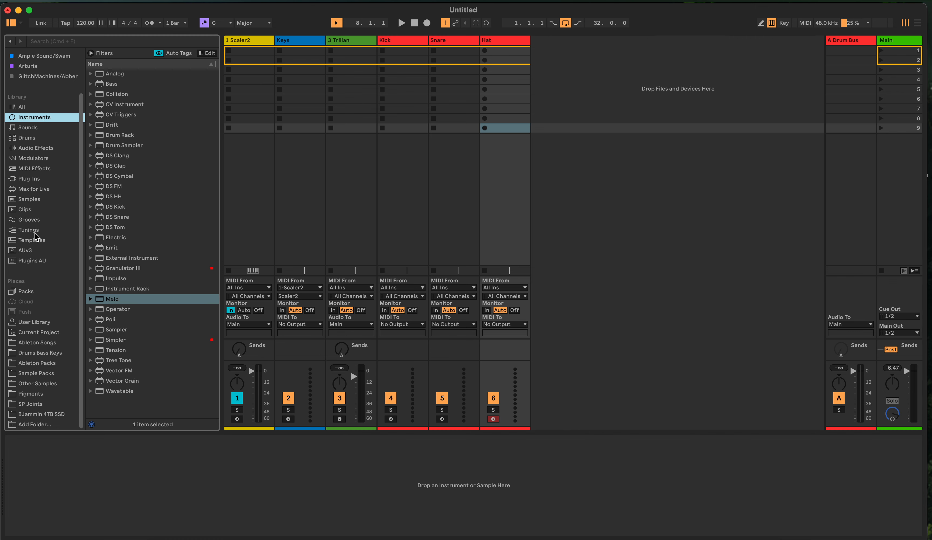
pyautogui.click(29, 263)
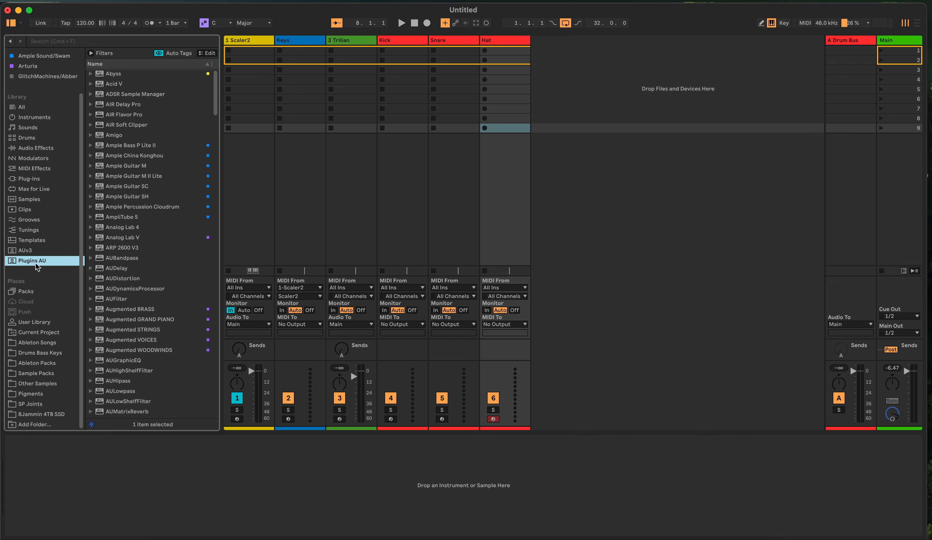
pyautogui.click(38, 180)
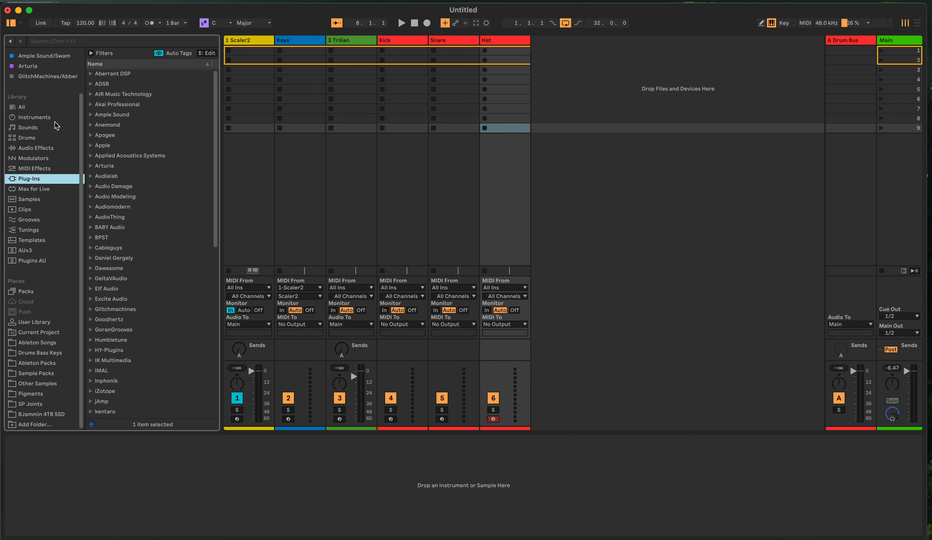
pyautogui.scroll(3, 54, 121)
pyautogui.rightClick(103, 126)
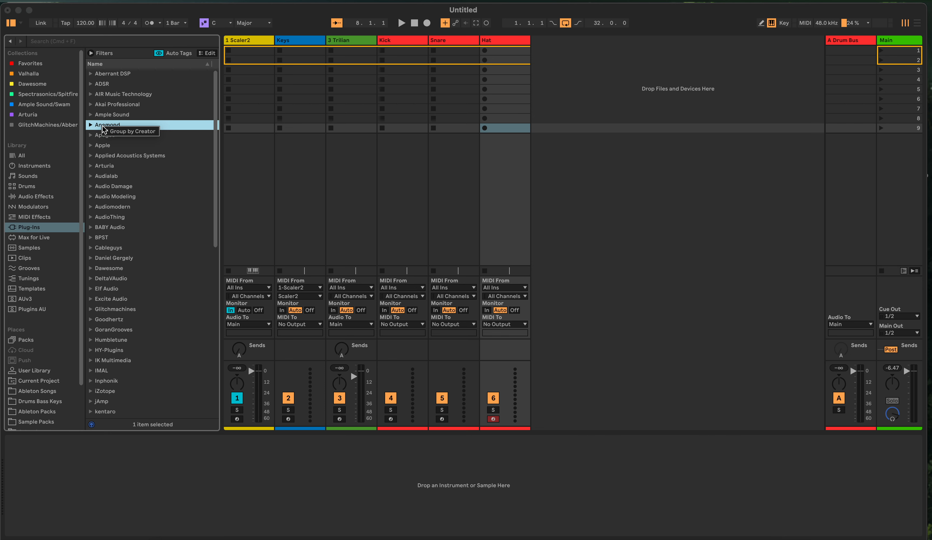
pyautogui.click(106, 146)
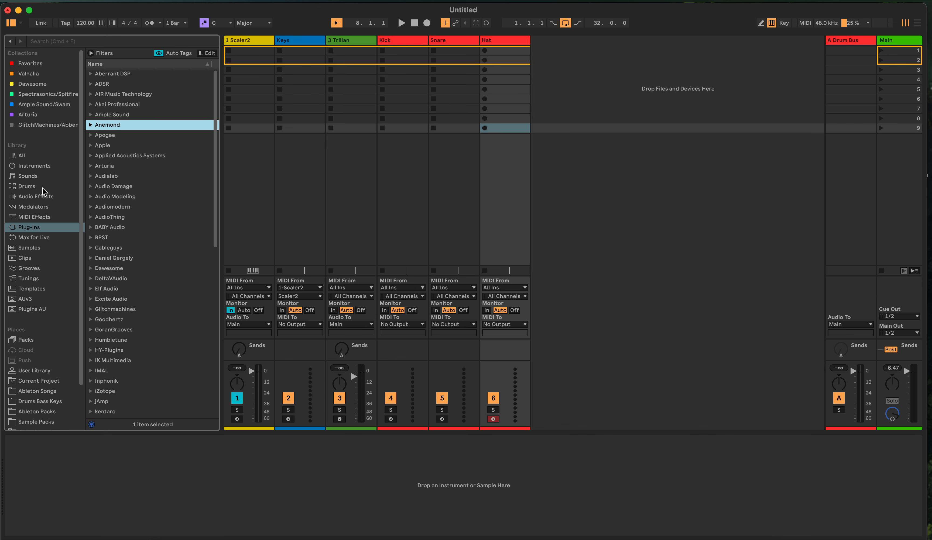
pyautogui.scroll(-3, 38, 353)
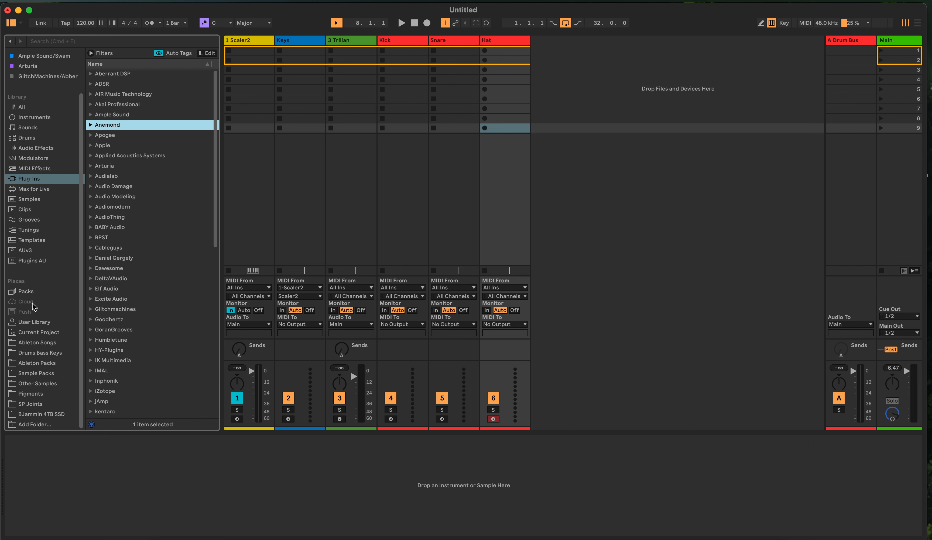
# Look through the Drums Bass Keys folder and open the Other Samples folder among the places
pyautogui.click(32, 353)
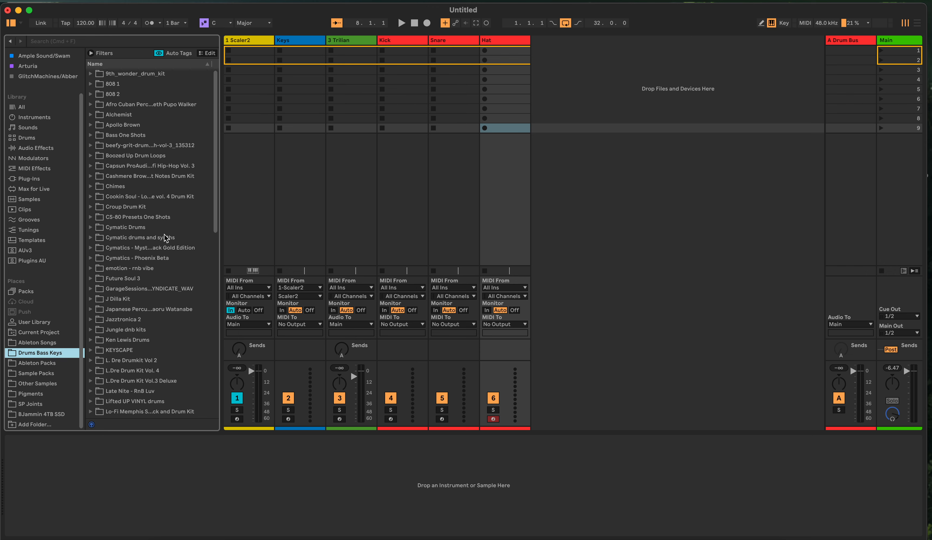
pyautogui.scroll(-10, 152, 297)
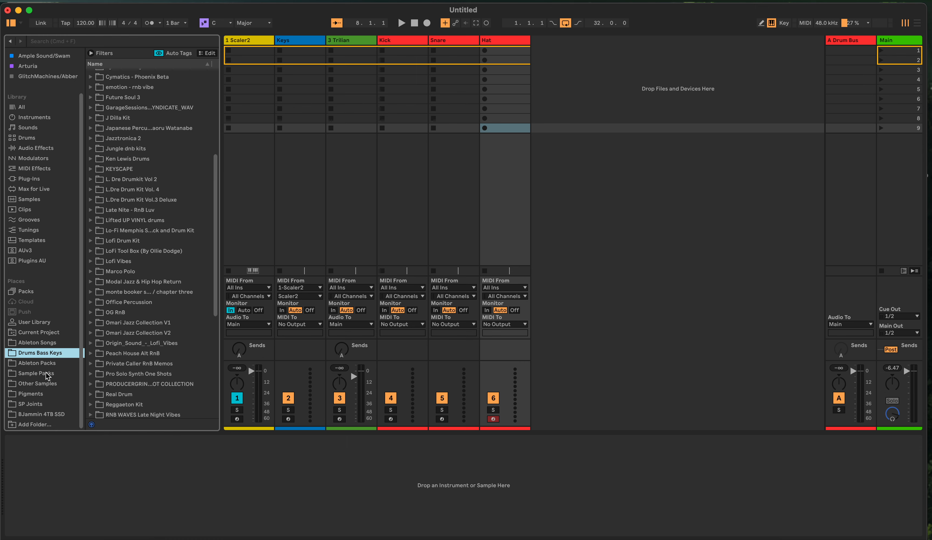
pyautogui.click(42, 383)
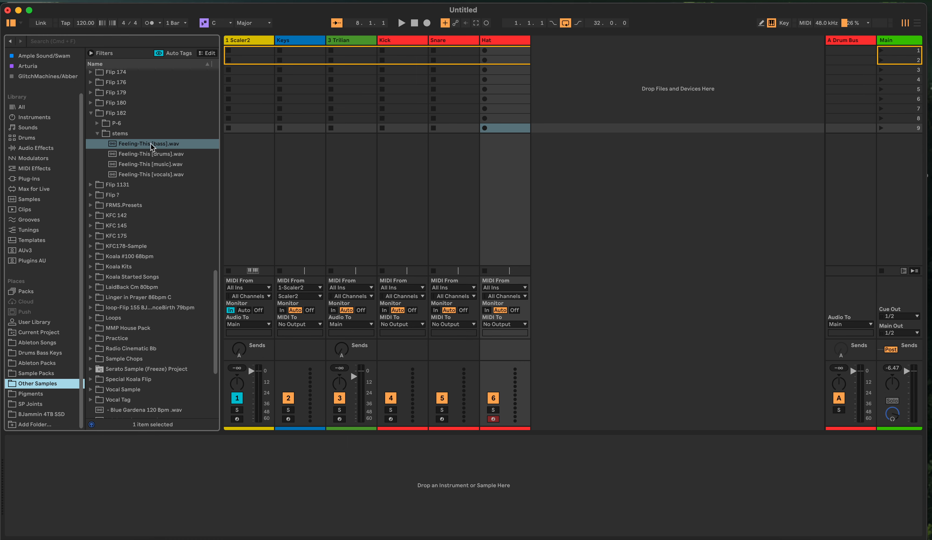
# Try loading Feeling-This [bass].wav from the stems folder onto the Hat track and undo it
pyautogui.moveTo(144, 145); pyautogui.dragTo(376, 487)
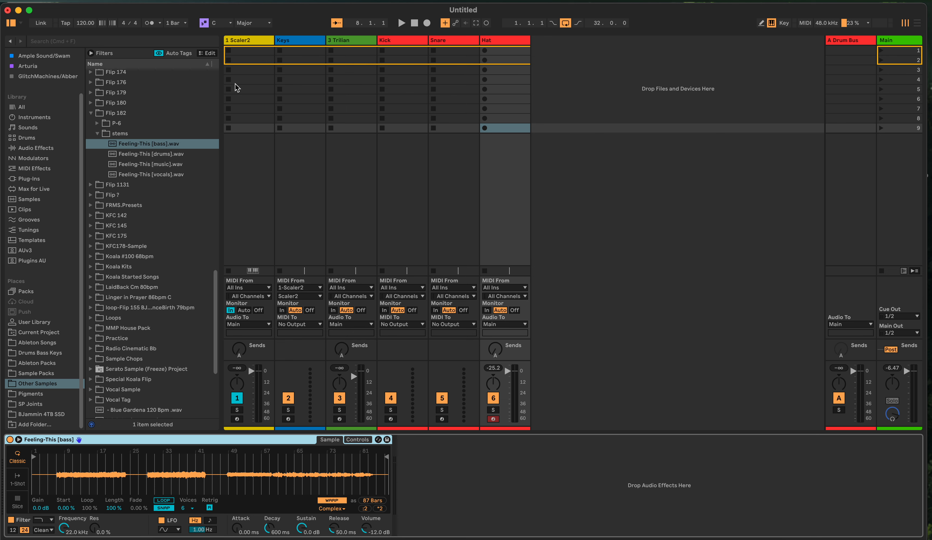
pyautogui.press('super+z')
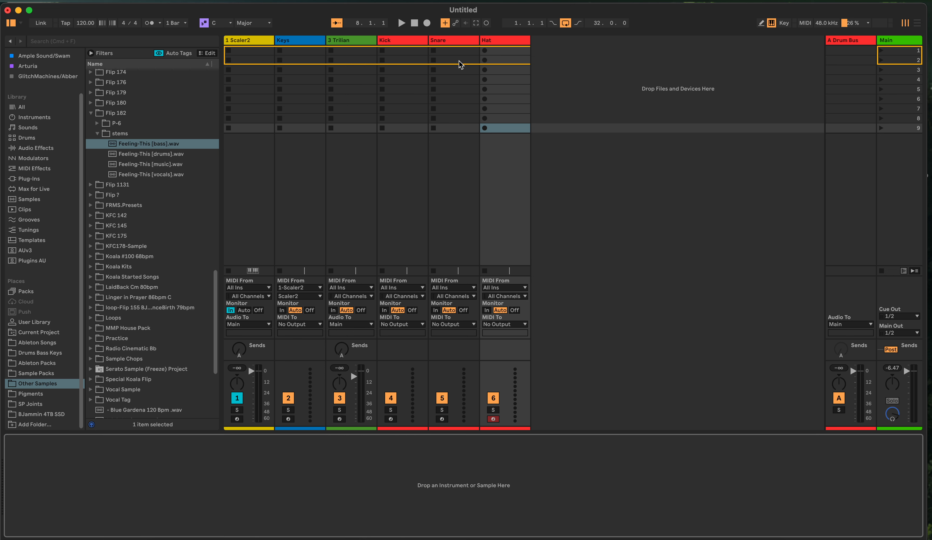
# Insert a new MIDI track after the Hat track and load Feeling-This [bass].wav onto it as a Simpler instrument
pyautogui.rightClick(576, 168)
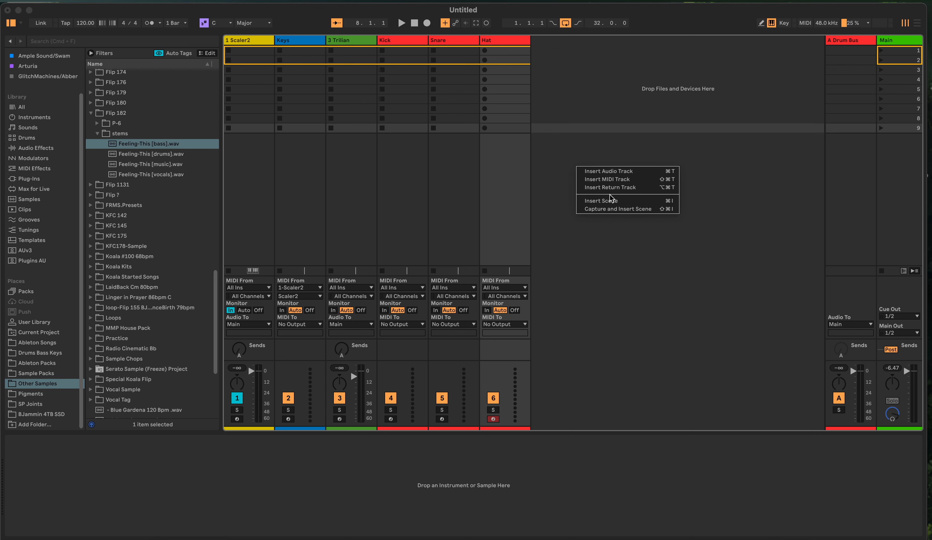
pyautogui.click(615, 179)
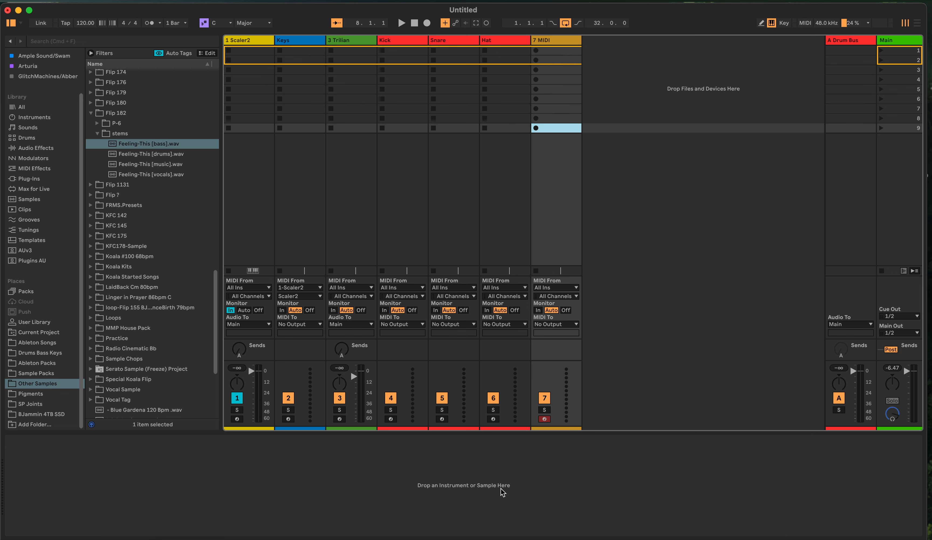
pyautogui.click(163, 146)
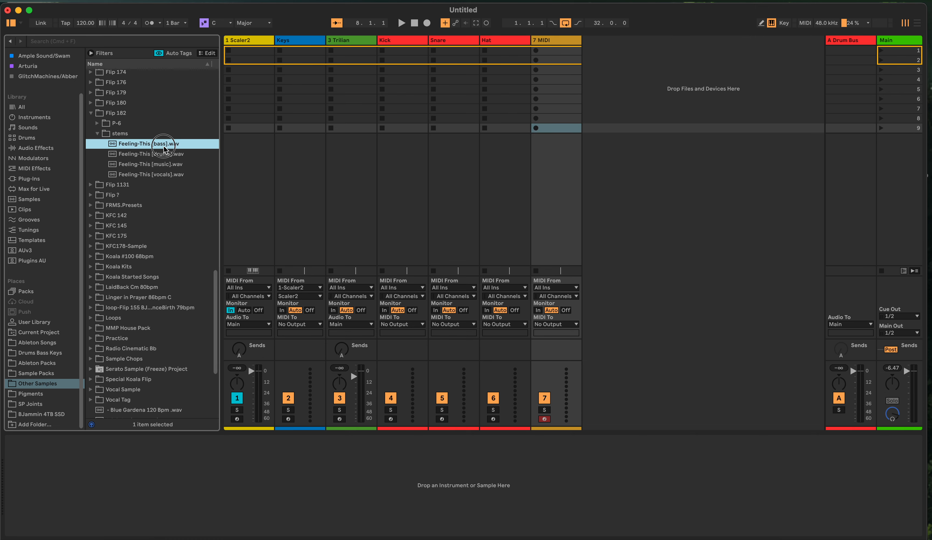
pyautogui.moveTo(163, 149); pyautogui.dragTo(461, 462)
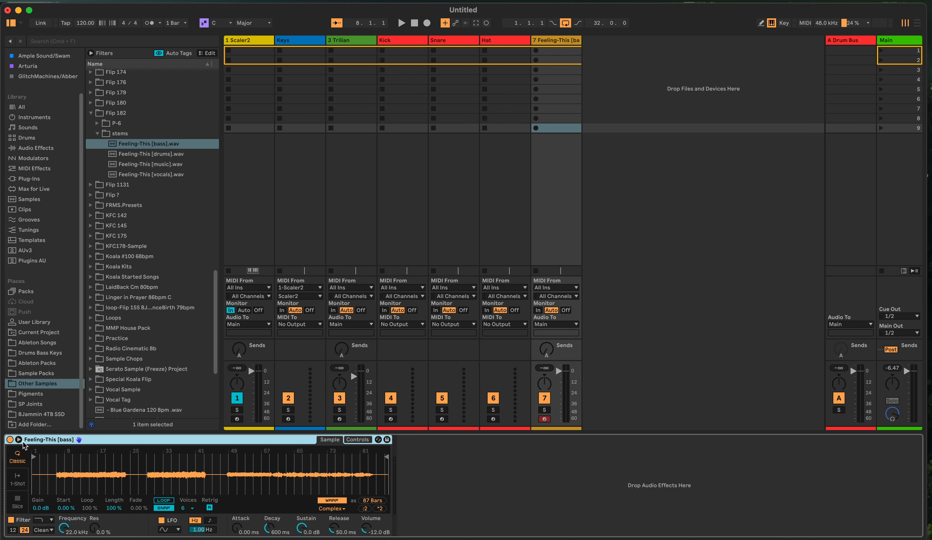
# Play the bass sample in Classic mode and look at Simpler's 1-Shot and Slice modes
pyautogui.moveTo(387, 457)
pyautogui.mouseDown()
pyautogui.moveTo(171, 474)
pyautogui.moveTo(413, 453)
pyautogui.moveTo(268, 474)
pyautogui.moveTo(251, 468)
pyautogui.moveTo(387, 464)
pyautogui.mouseUp()
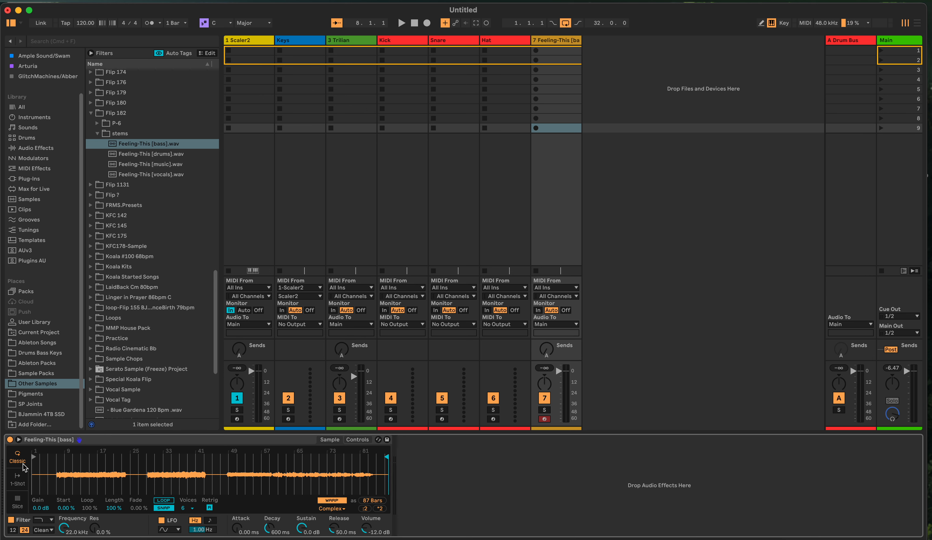
pyautogui.press('a')
pyautogui.click(20, 483)
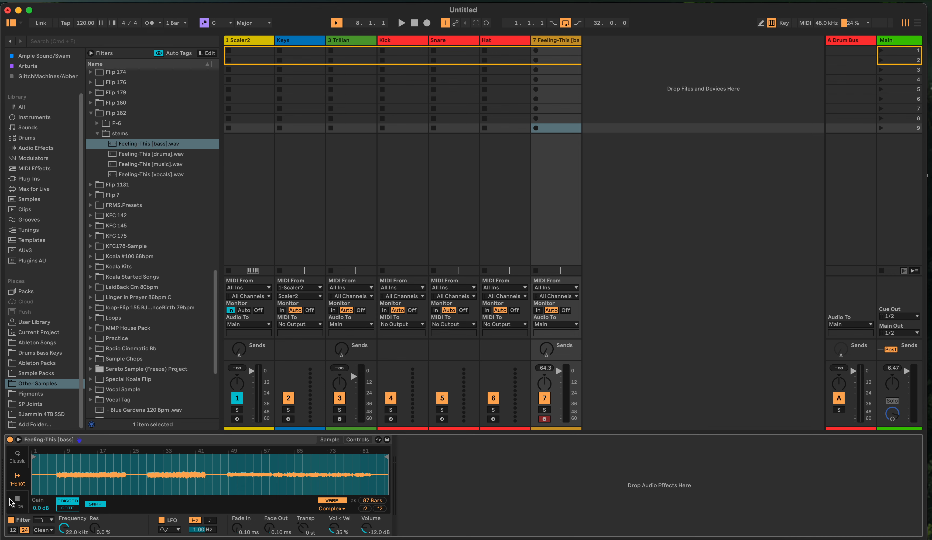
pyautogui.click(18, 505)
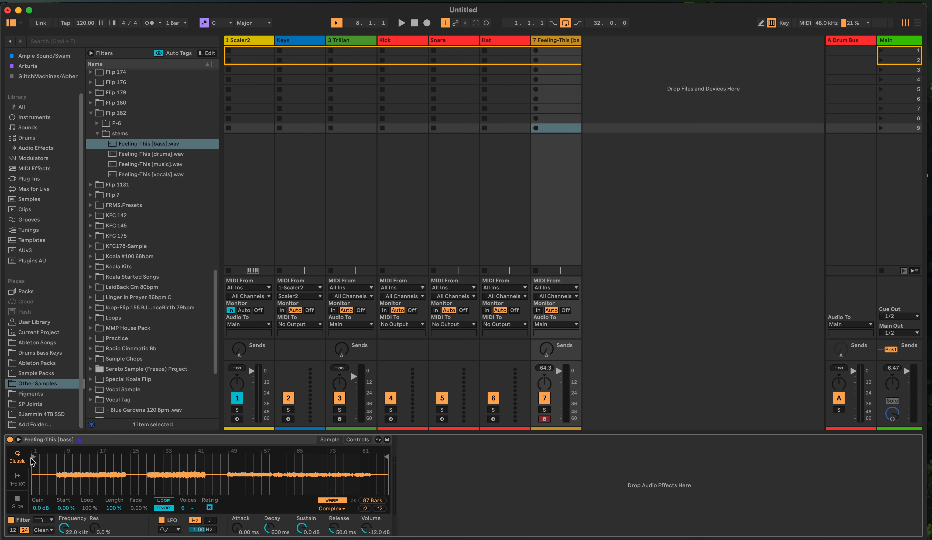
# Set Simpler's start and end markers around the first bass phrase, about 16 bars, and crop the sample to it
pyautogui.moveTo(35, 455)
pyautogui.mouseDown()
pyautogui.moveTo(78, 458)
pyautogui.moveTo(58, 460)
pyautogui.mouseUp()
pyautogui.moveTo(388, 457); pyautogui.dragTo(127, 467)
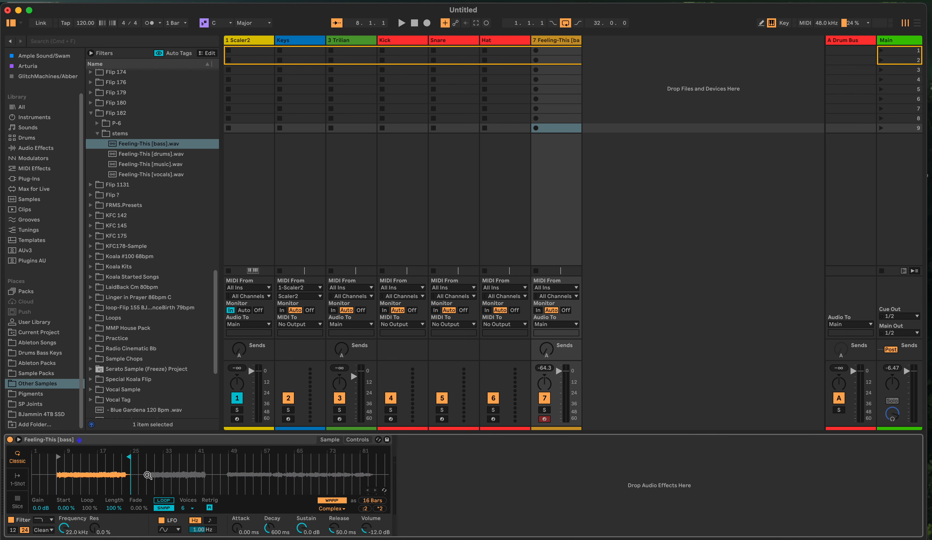
pyautogui.rightClick(179, 473)
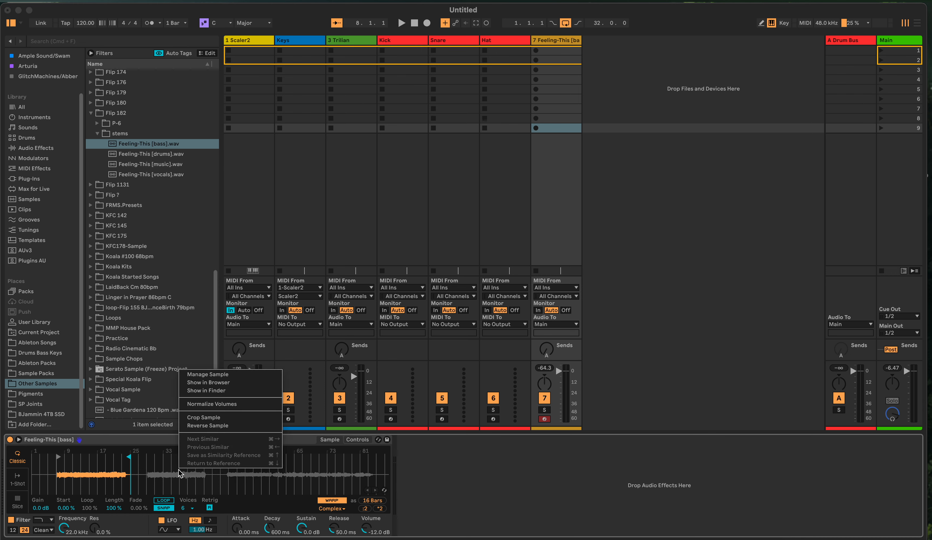
pyautogui.click(210, 417)
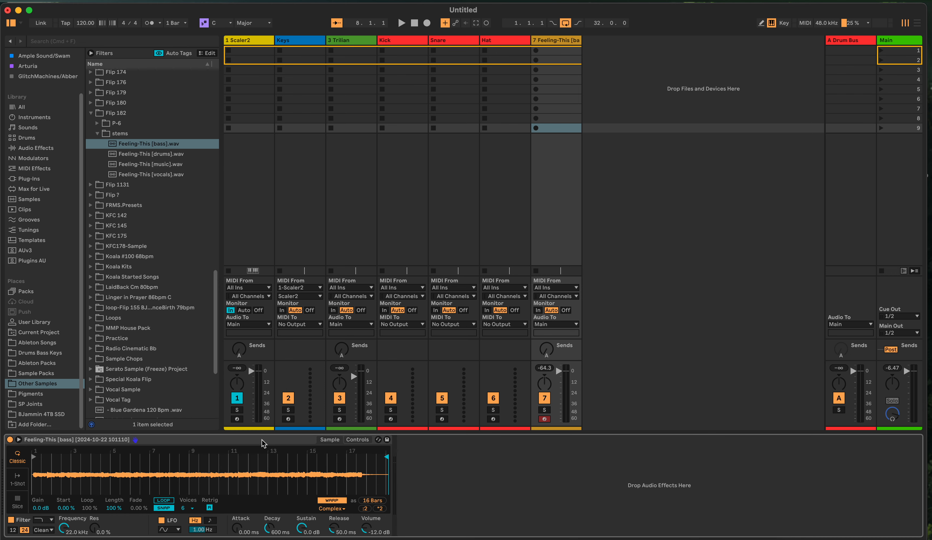
# Move the end marker in to exclude the quiet tail of the bass sample and crop the sample again
pyautogui.moveTo(387, 462); pyautogui.dragTo(366, 466)
pyautogui.rightClick(366, 467)
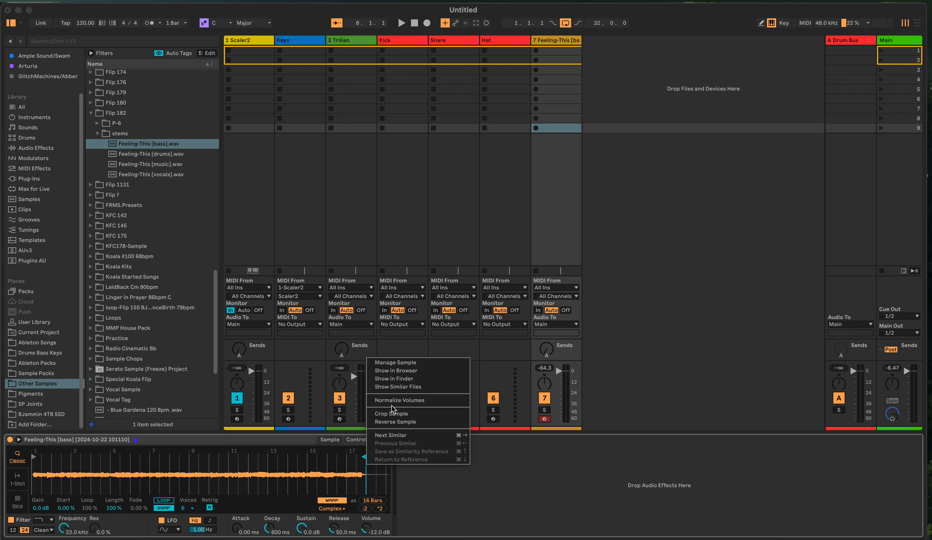
pyautogui.click(391, 414)
# Switch Simpler to Slice mode for the cropped bass sample and set the transient slicing sensitivity to 76%
pyautogui.rightClick(210, 473)
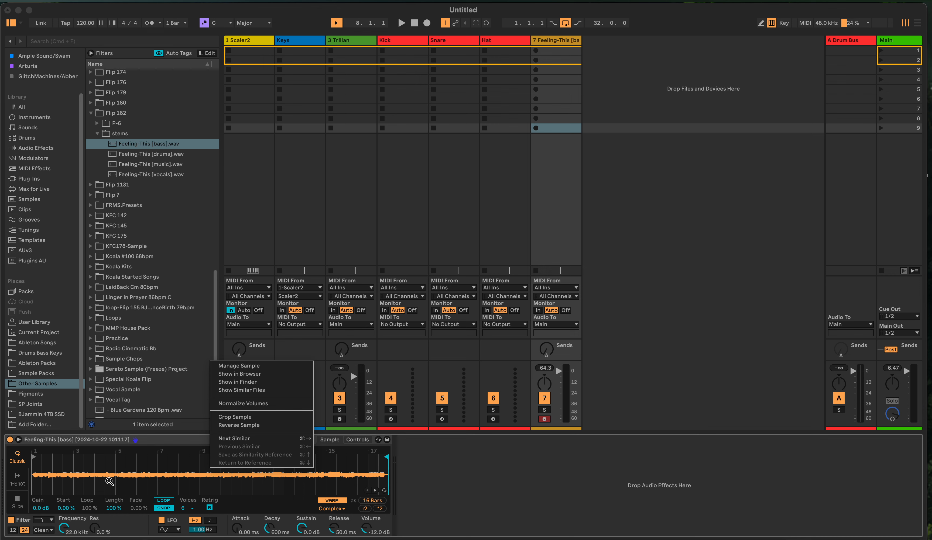
pyautogui.click(13, 507)
pyautogui.click(17, 504)
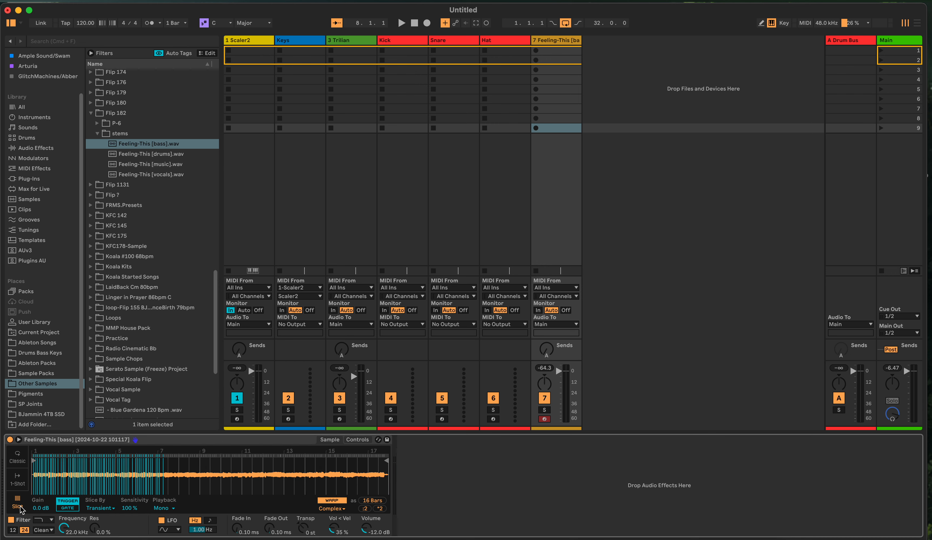
pyautogui.click(101, 508)
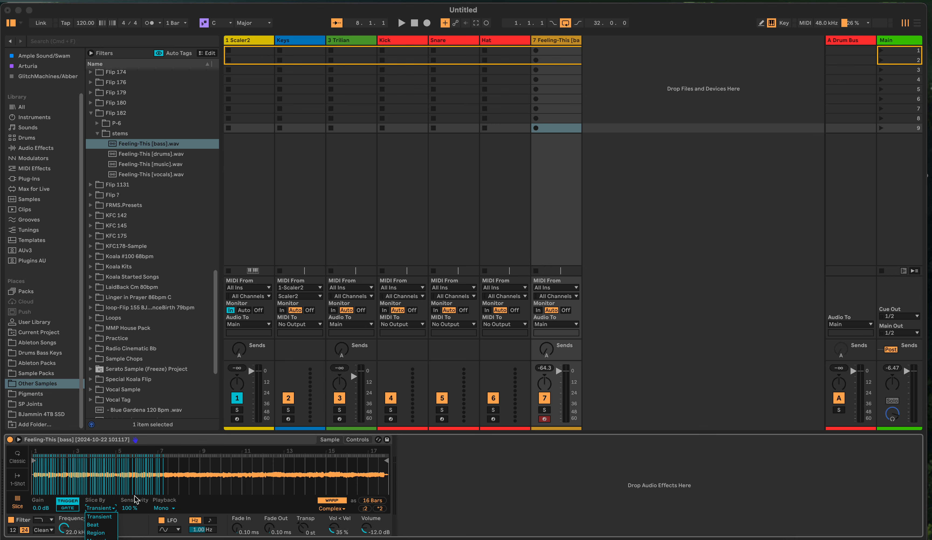
pyautogui.moveTo(132, 512); pyautogui.dragTo(133, 520)
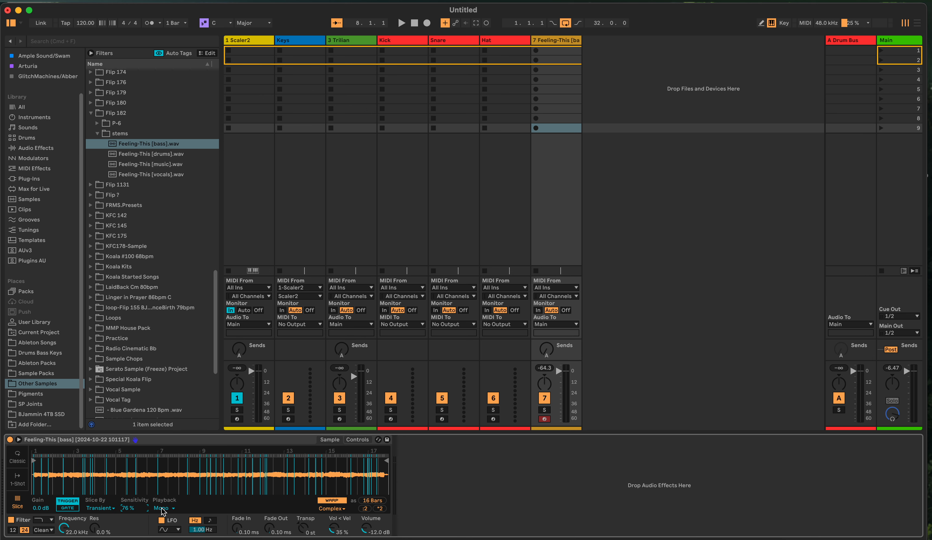
# Set the bass sample to be sliced by Region
pyautogui.click(95, 507)
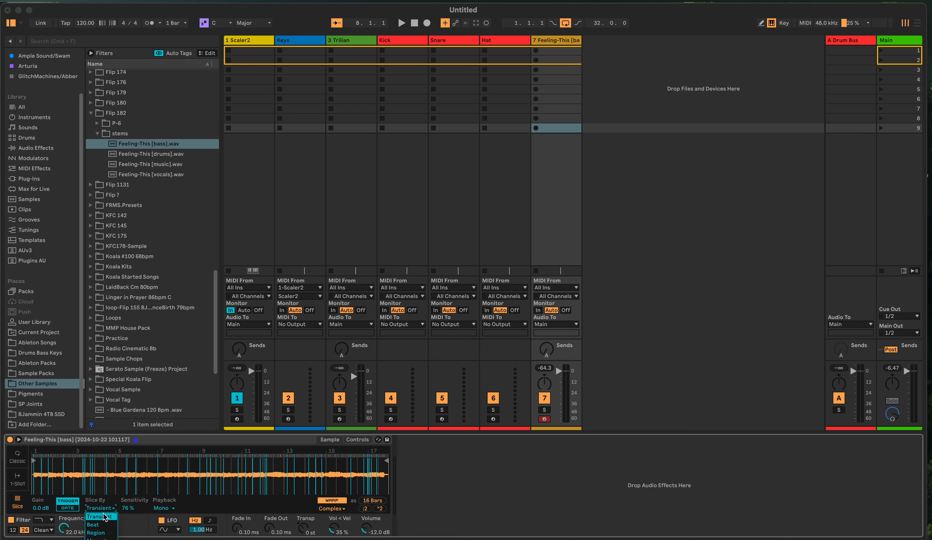
pyautogui.click(107, 533)
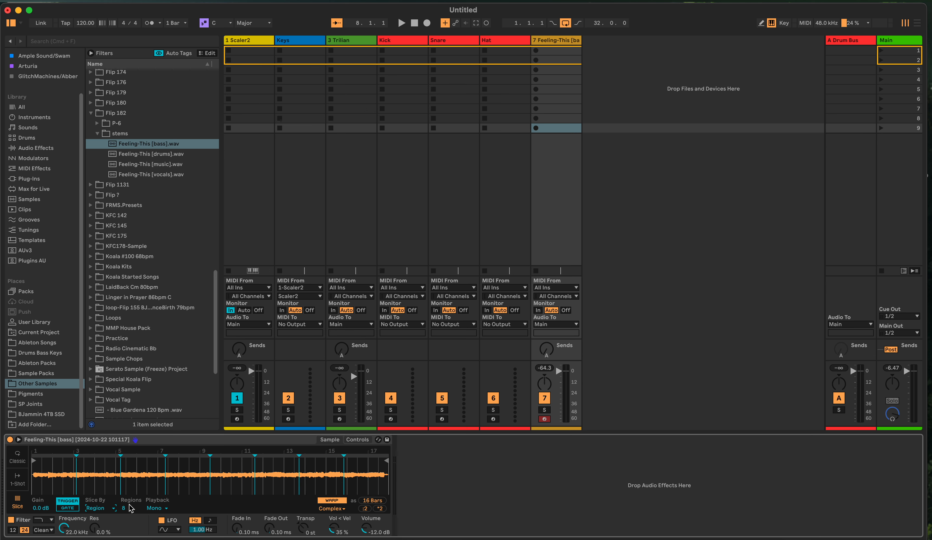
pyautogui.click(105, 509)
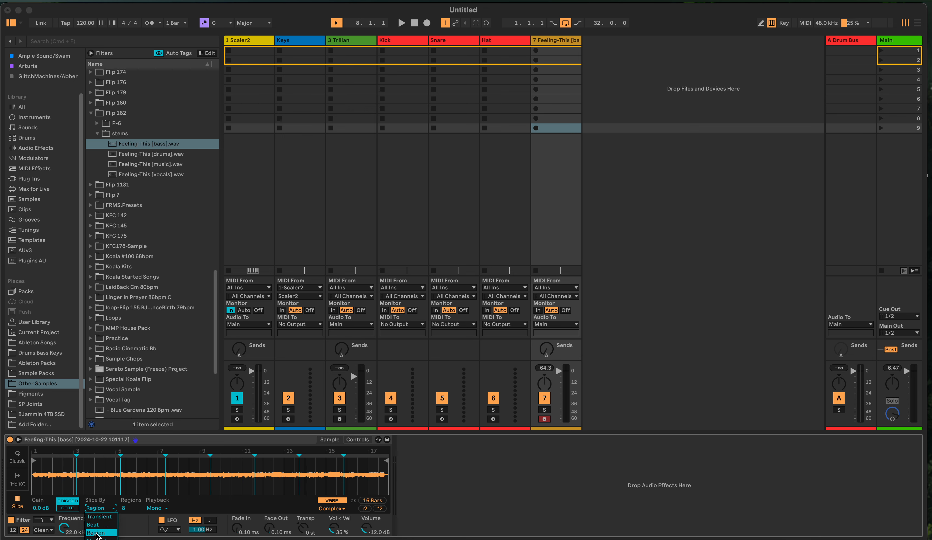
pyautogui.click(99, 532)
# Try slicing the bass sample by Beat with a 1/16 division
pyautogui.click(100, 509)
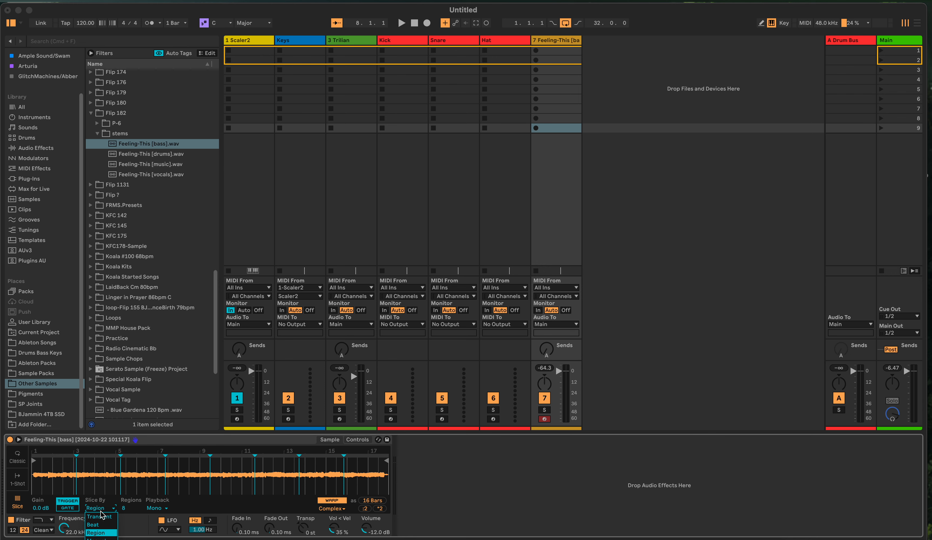
pyautogui.click(94, 524)
pyautogui.click(131, 510)
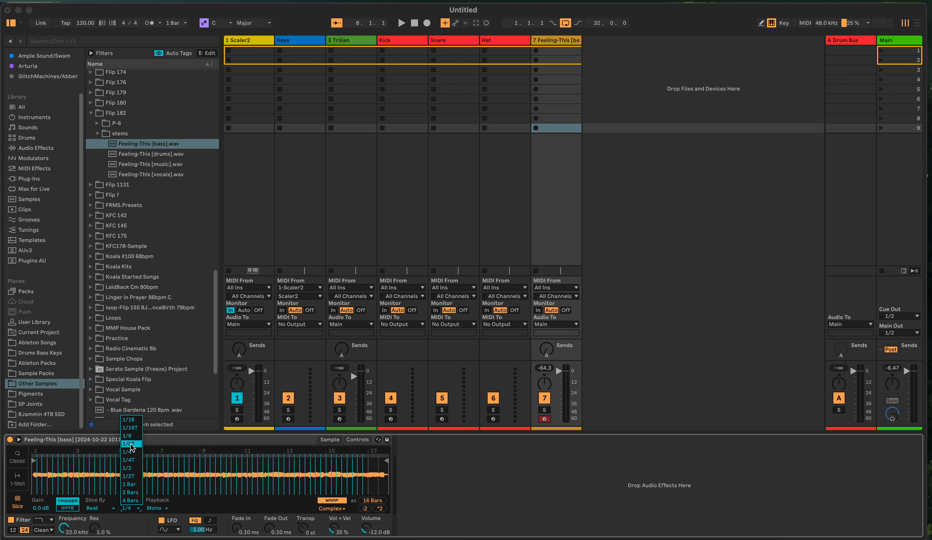
pyautogui.click(129, 420)
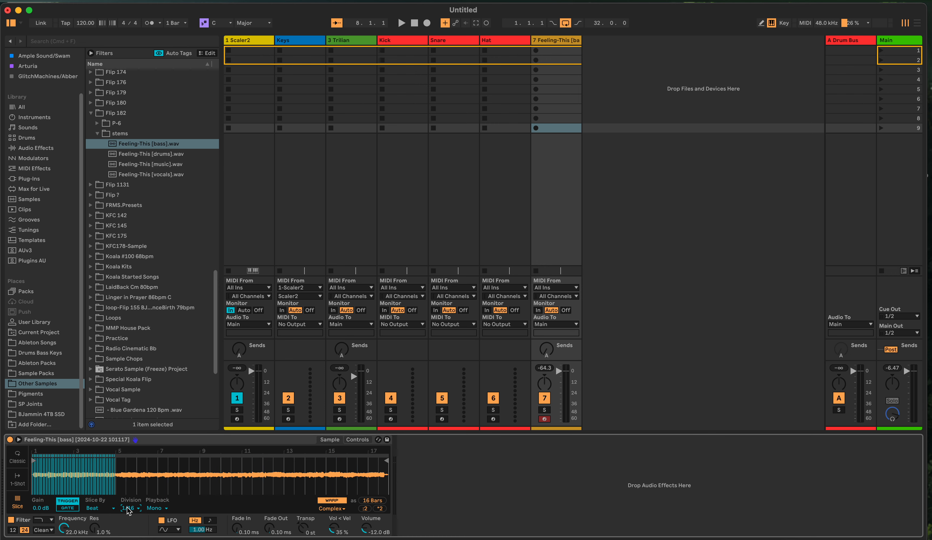
# Set the bass sample to be sliced by Transient and audition several slices with the computer MIDI keyboard
pyautogui.click(108, 508)
pyautogui.click(111, 514)
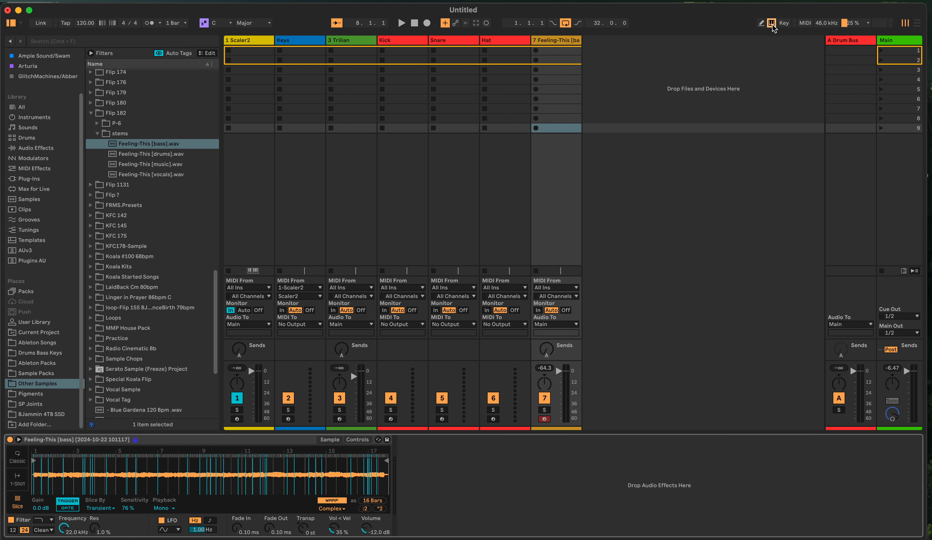
pyautogui.press('a')
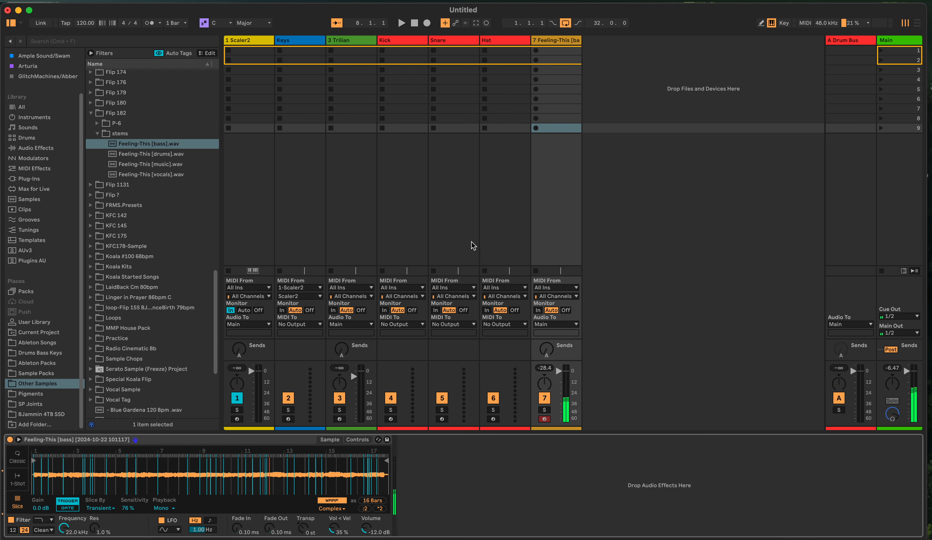
pyautogui.press('s')
pyautogui.press('s')
pyautogui.press('s')
pyautogui.press('s')
pyautogui.press('d')
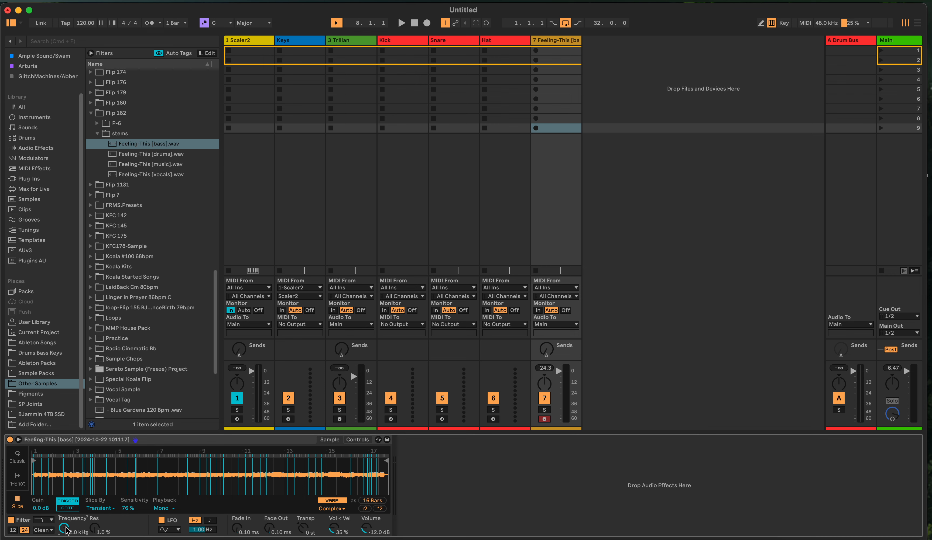
# Try transposing the sliced bass sample down to -6 st in Simpler, and reset the transposition to 0 st
pyautogui.moveTo(64, 528)
pyautogui.mouseDown()
pyautogui.moveTo(64, 539)
pyautogui.moveTo(66, 528)
pyautogui.mouseUp()
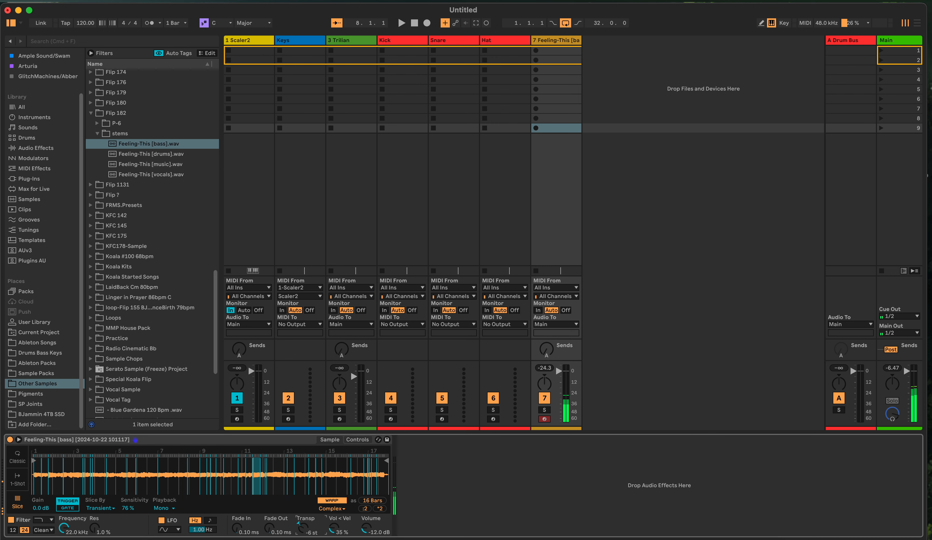
pyautogui.moveTo(304, 529)
pyautogui.mouseDown()
pyautogui.moveTo(303, 519)
pyautogui.moveTo(303, 538)
pyautogui.moveTo(298, 529)
pyautogui.mouseUp()
pyautogui.doubleClick(303, 530)
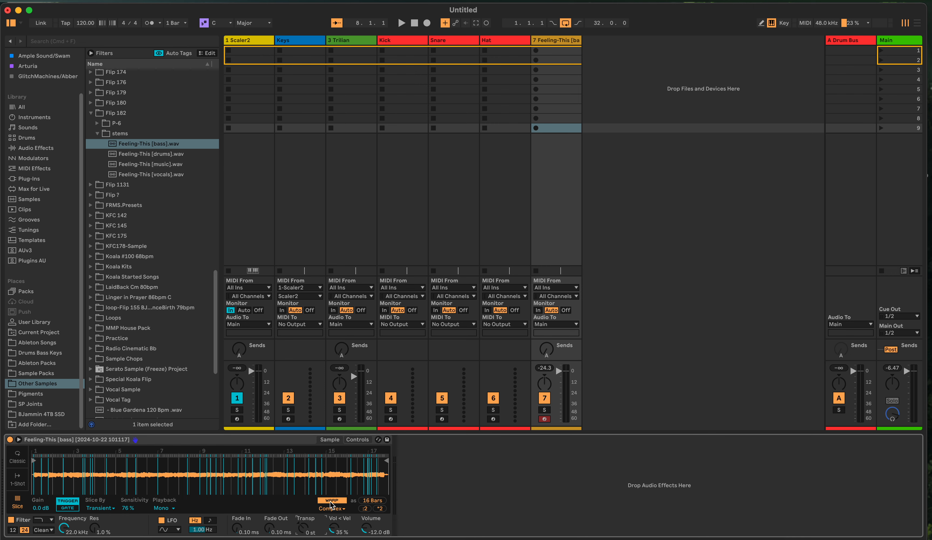
# Set Simpler's warp mode to Complex Pro for the bass sample
pyautogui.click(335, 510)
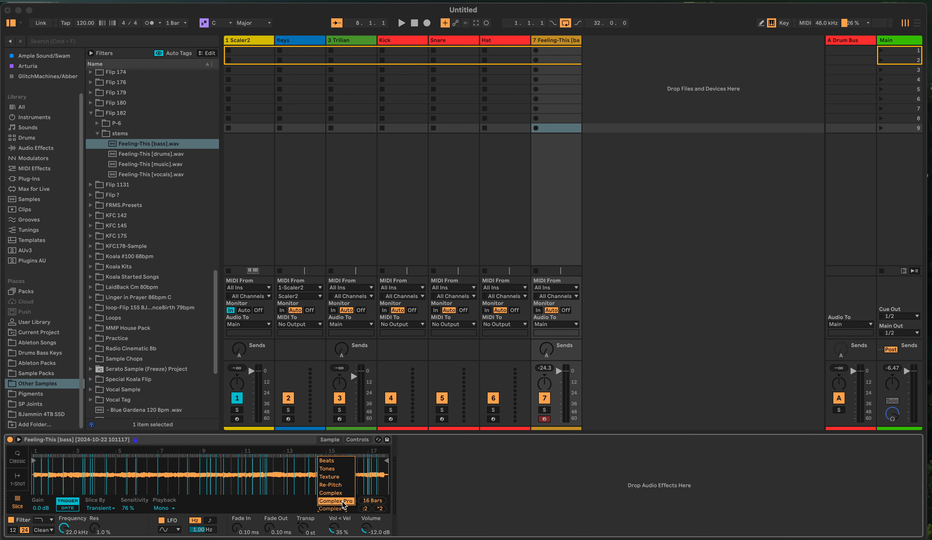
pyautogui.click(342, 501)
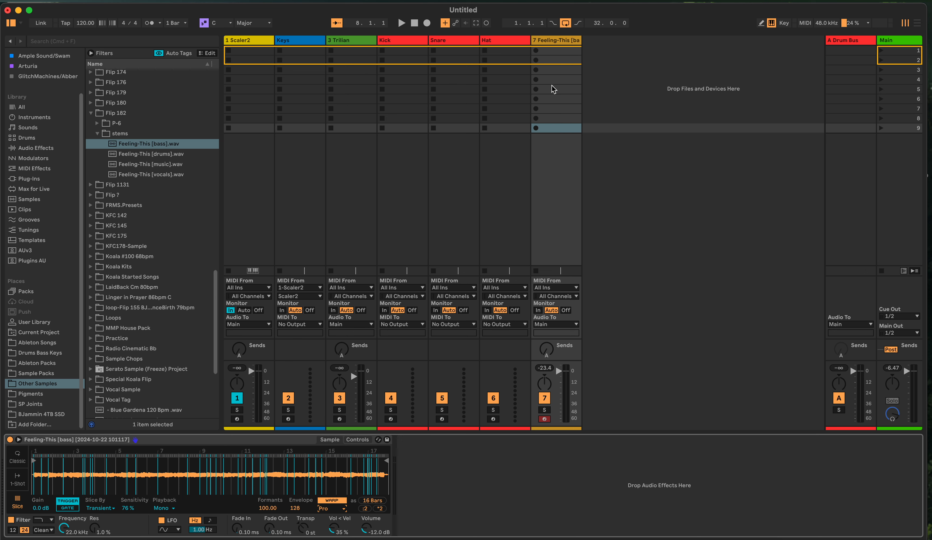
# Record a performance of the bass slices into a MIDI clip in the first slot of track 7
pyautogui.click(536, 52)
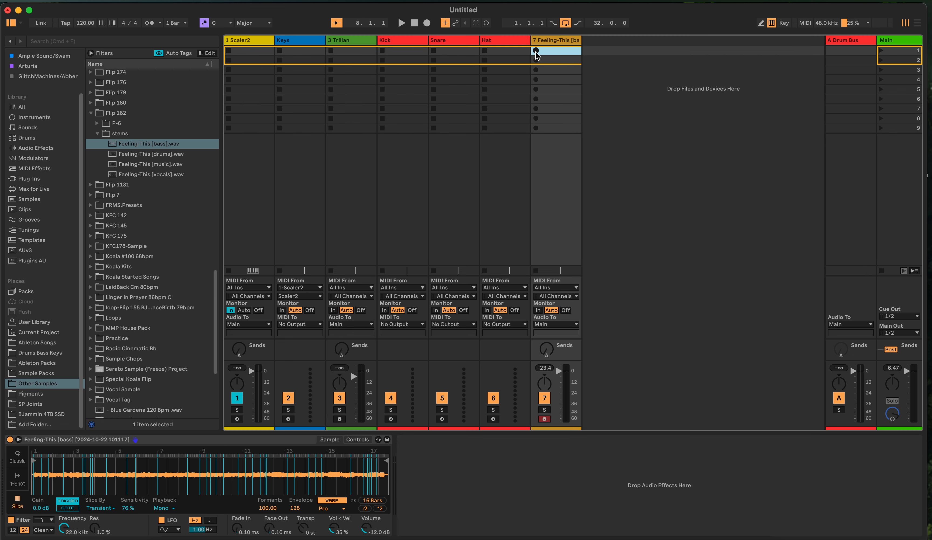
pyautogui.click(536, 52)
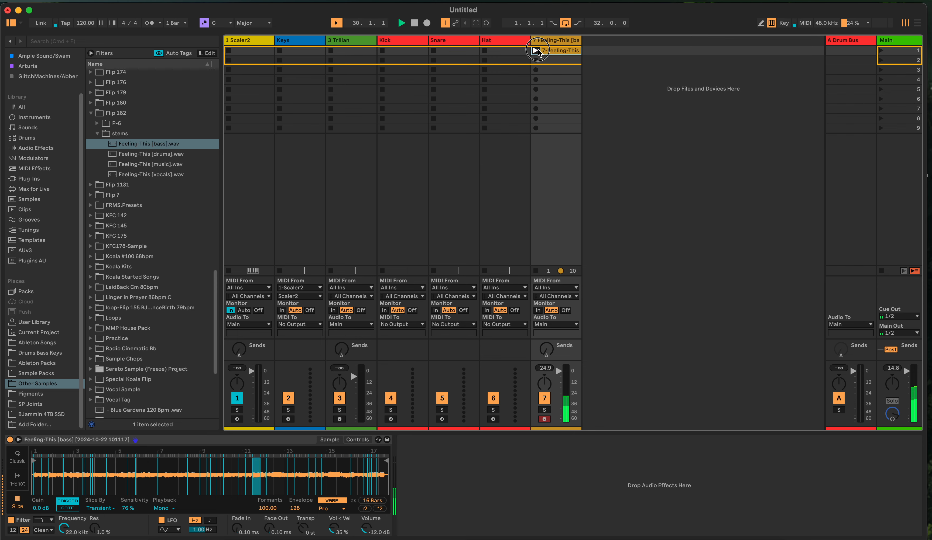
# Open the recorded bass clip, set its end to 5.1.1 and join its notes of the same pitch
pyautogui.click(549, 49)
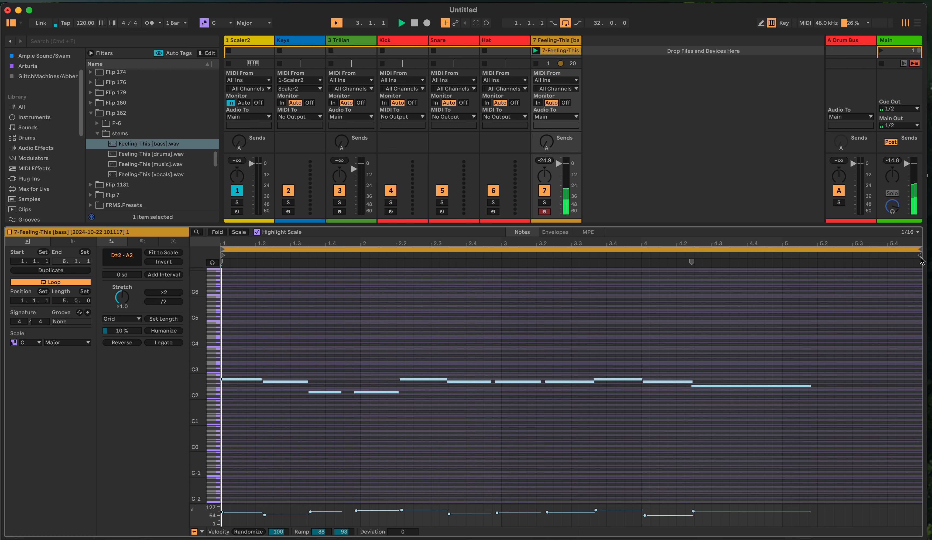
pyautogui.moveTo(916, 257)
pyautogui.mouseDown()
pyautogui.moveTo(902, 275)
pyautogui.moveTo(780, 276)
pyautogui.mouseUp()
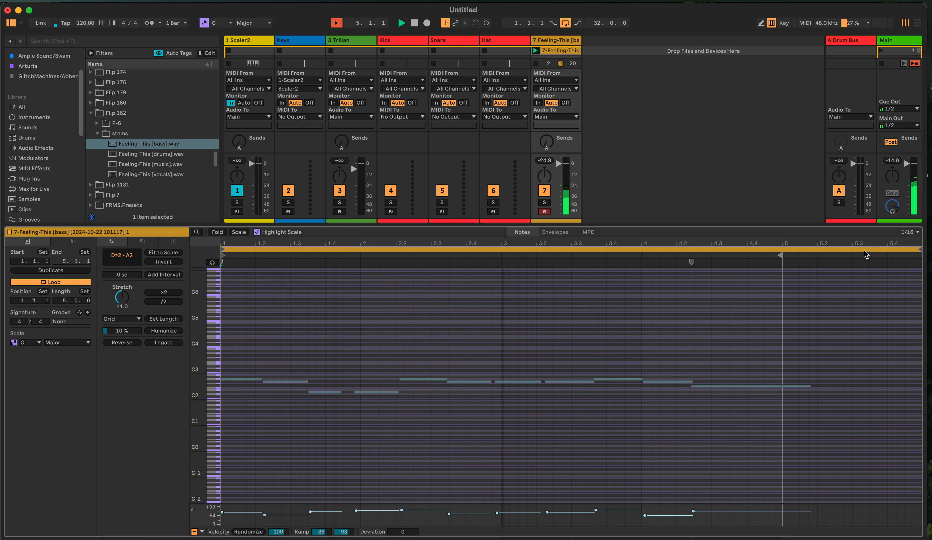
pyautogui.press('super+a')
pyautogui.press('super+j')
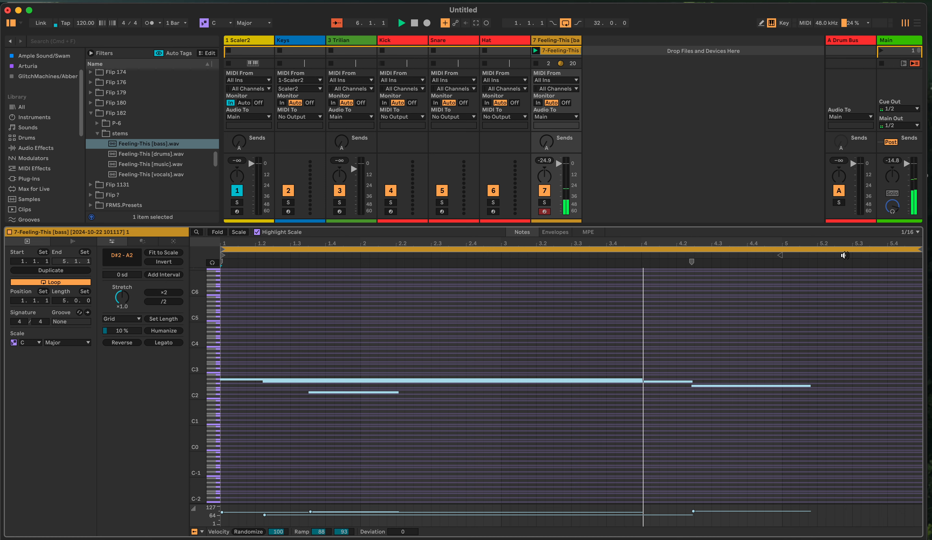
# Shorten the clip's loop to 4 bars and trim the last F#2 note back to the loop end
pyautogui.click(916, 249)
pyautogui.moveTo(916, 249); pyautogui.dragTo(781, 259)
pyautogui.click(809, 387)
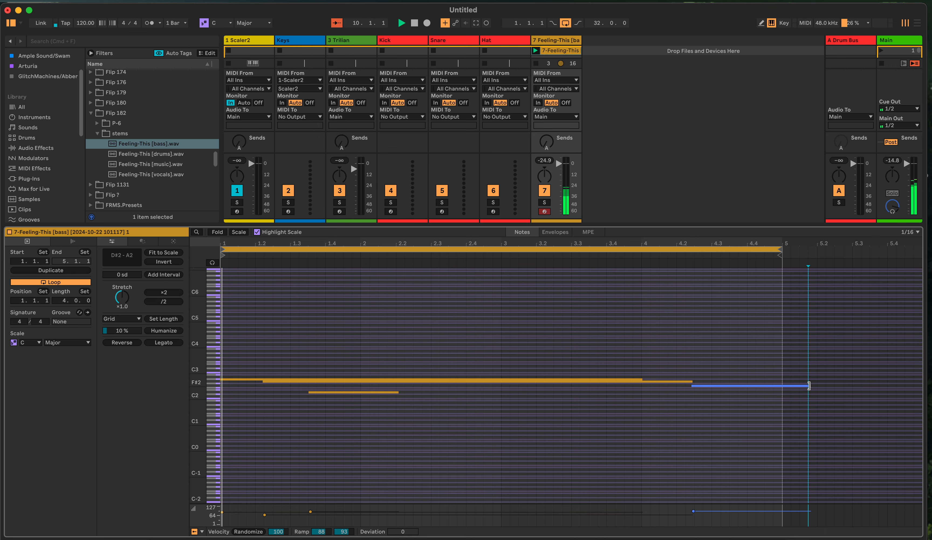
pyautogui.moveTo(810, 386); pyautogui.dragTo(779, 387)
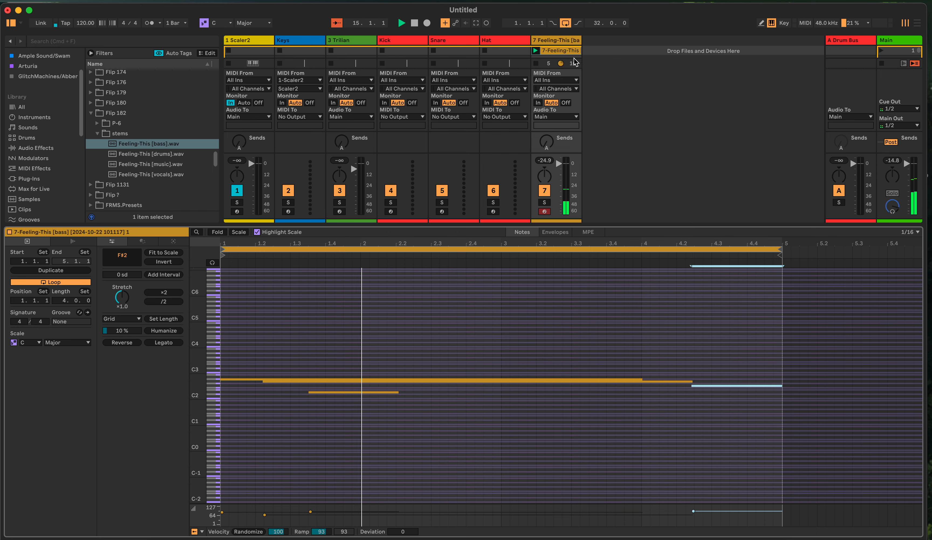
# Delete the recorded clip from track 7 and show the track's Simpler device again
pyautogui.rightClick(565, 52)
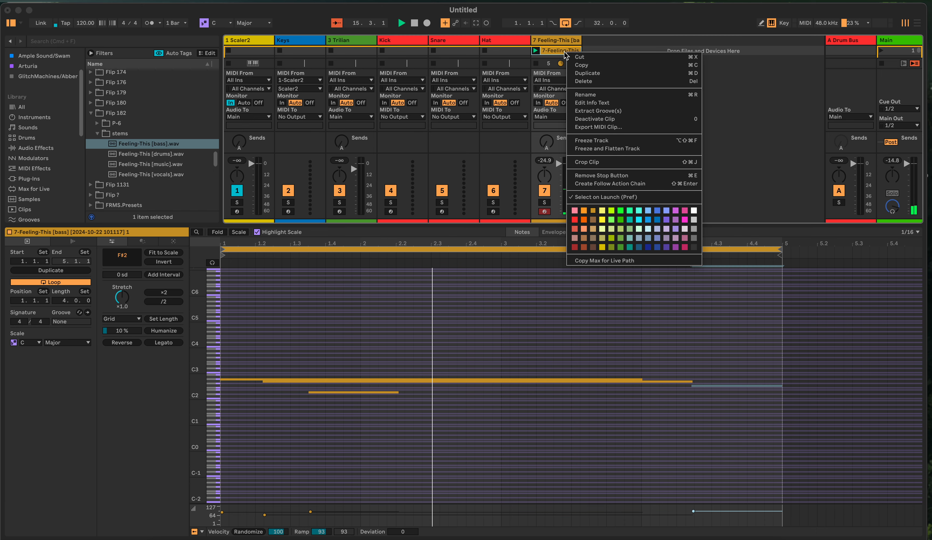
pyautogui.click(598, 81)
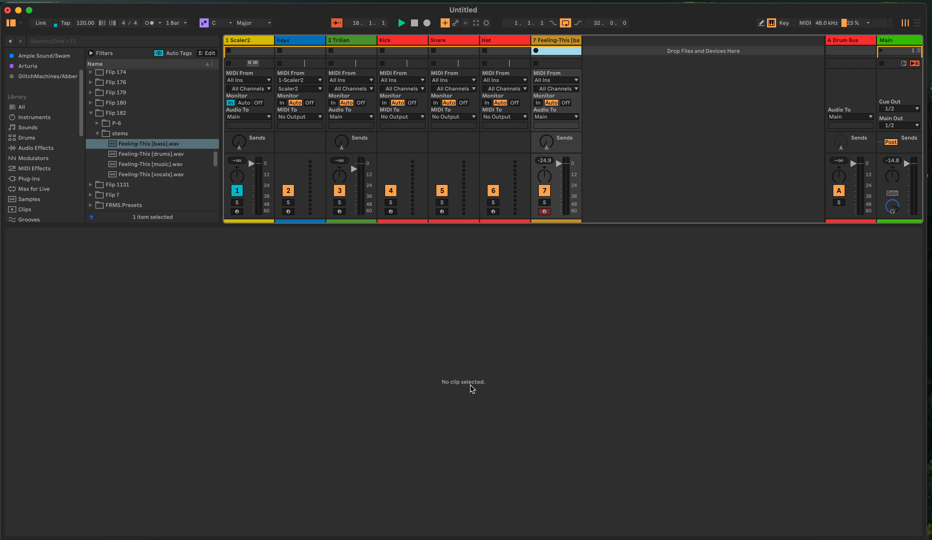
pyautogui.hotkey('shift', 'Tab')
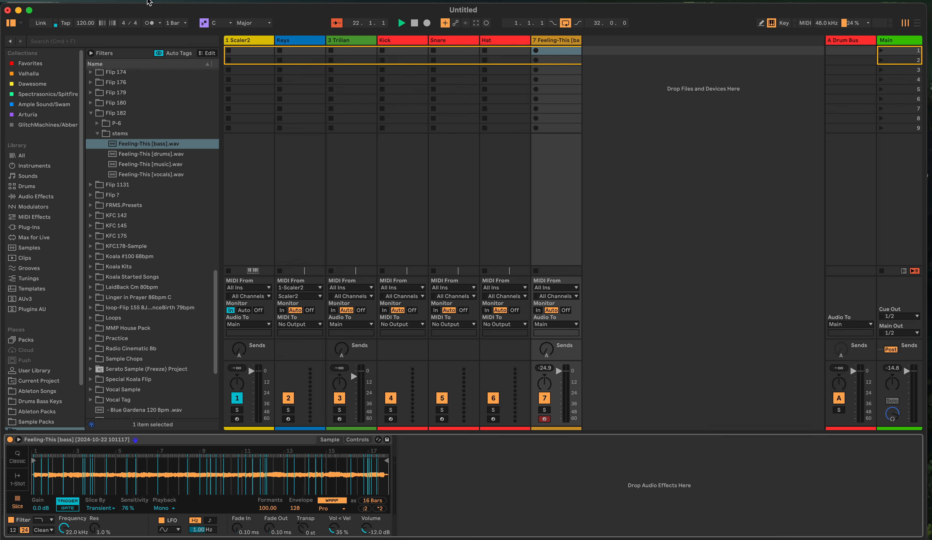
# Turn on the metronome and set the project tempo to 86 BPM
pyautogui.click(149, 23)
pyautogui.moveTo(85, 23); pyautogui.dragTo(85, 24)
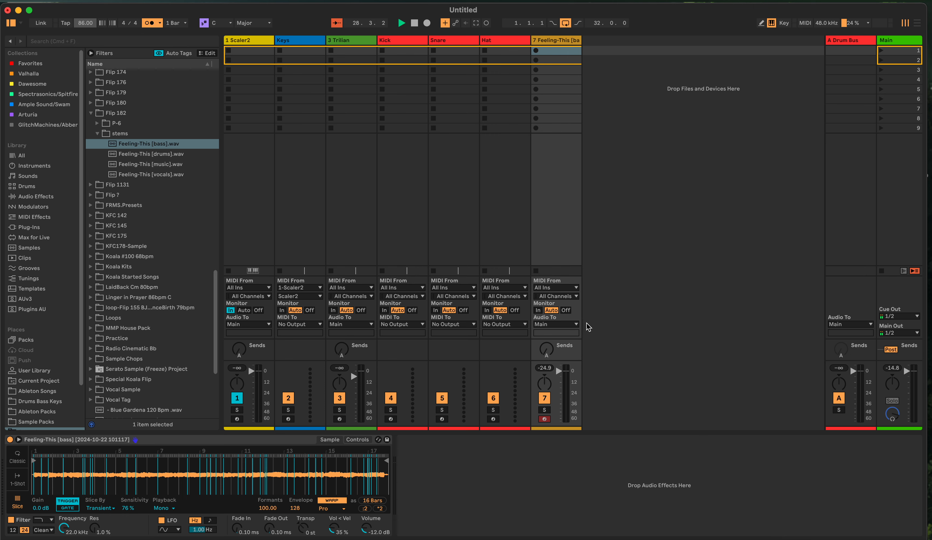
# Start recording a new clip in track 7's first slot, look at it in the clip editor, stop and delete it
pyautogui.press('Return')
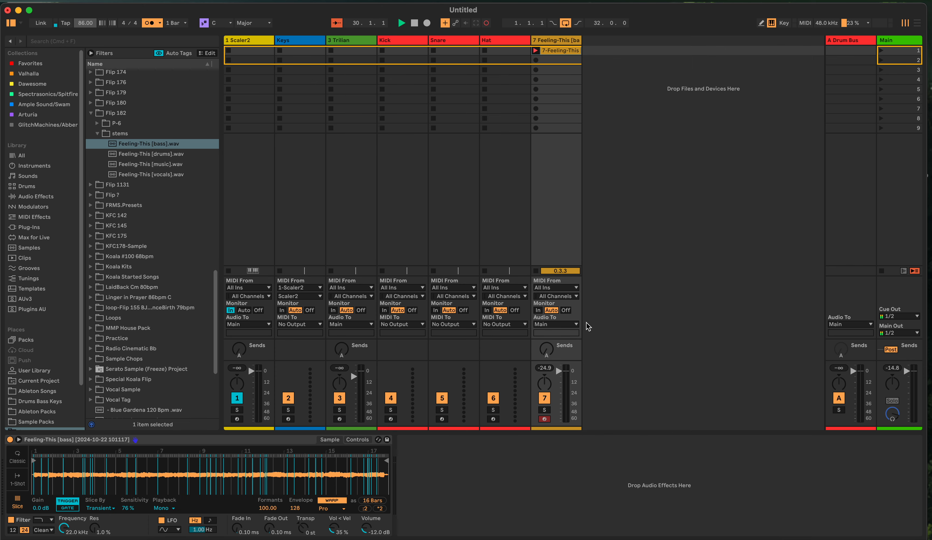
pyautogui.doubleClick(550, 52)
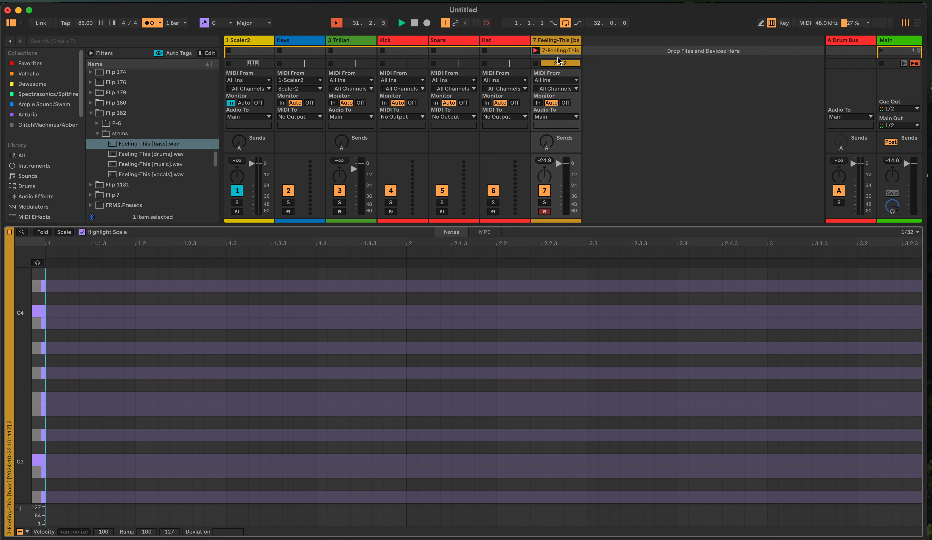
pyautogui.press('space')
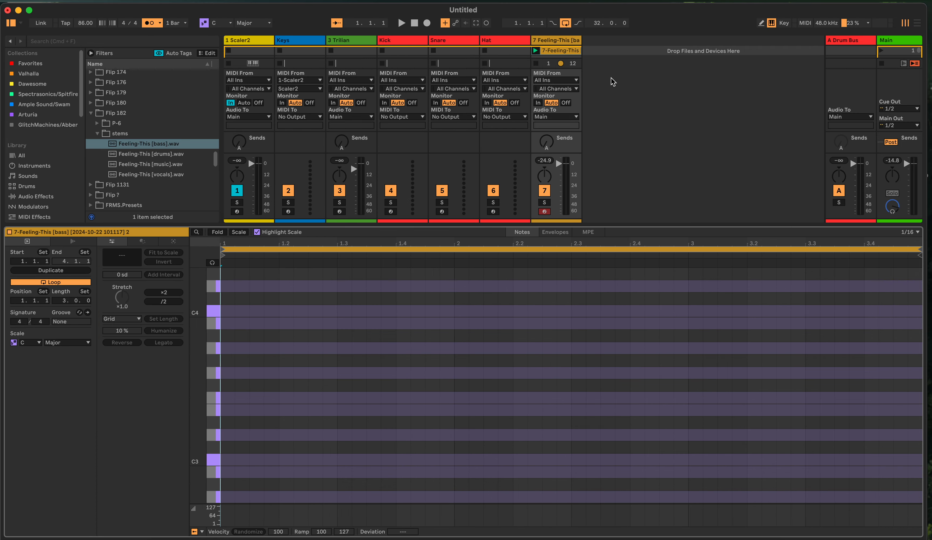
pyautogui.hotkey('shift', 'Tab')
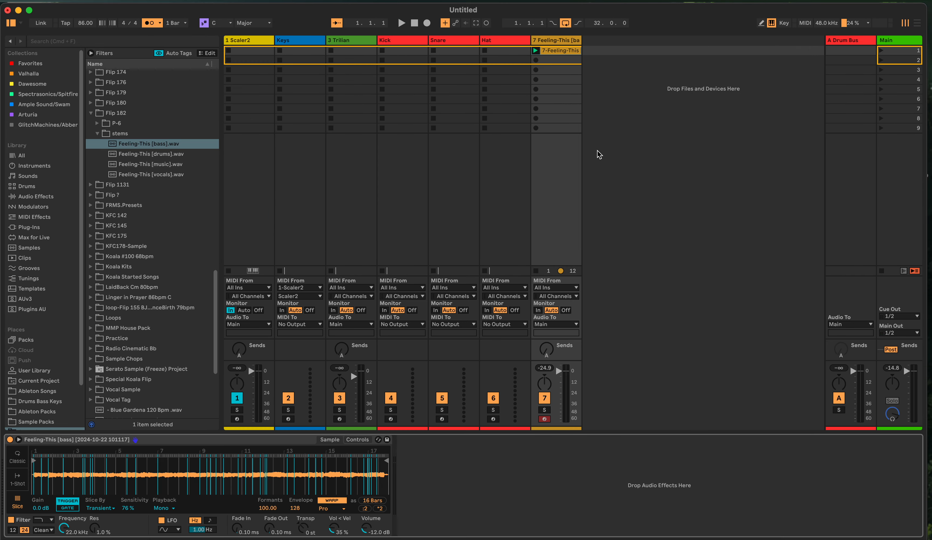
pyautogui.rightClick(559, 51)
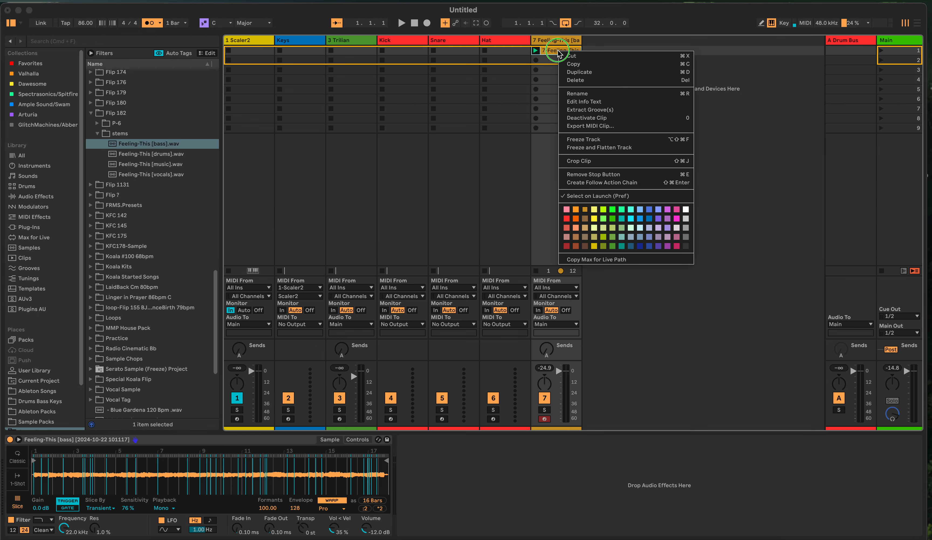
pyautogui.click(581, 80)
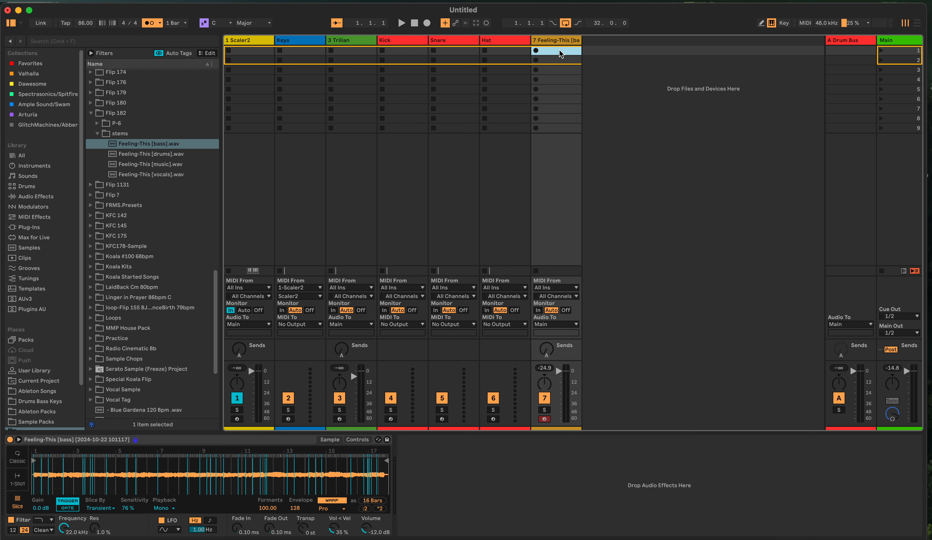
# Record two further takes of the bass slices in track 7's first slot, stopping and deleting each one
pyautogui.click(537, 52)
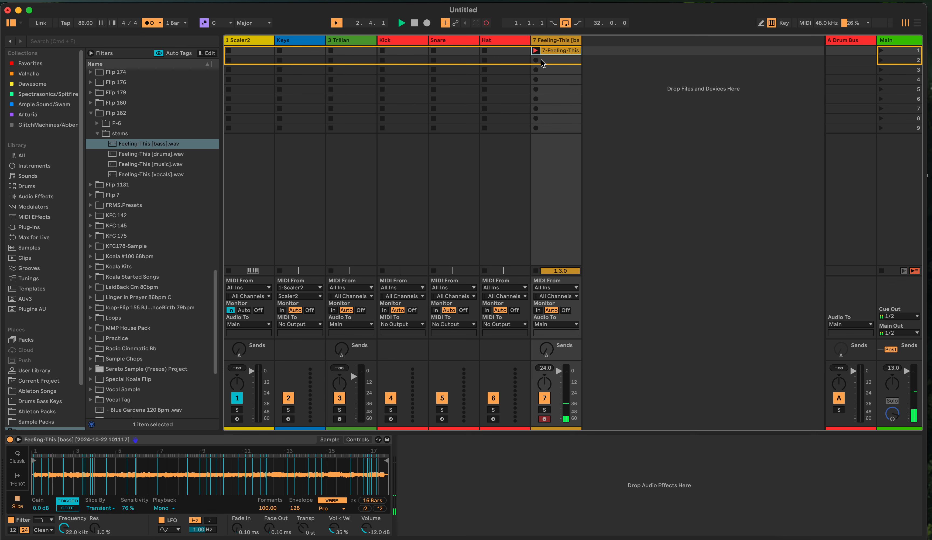
pyautogui.press('space')
pyautogui.rightClick(555, 51)
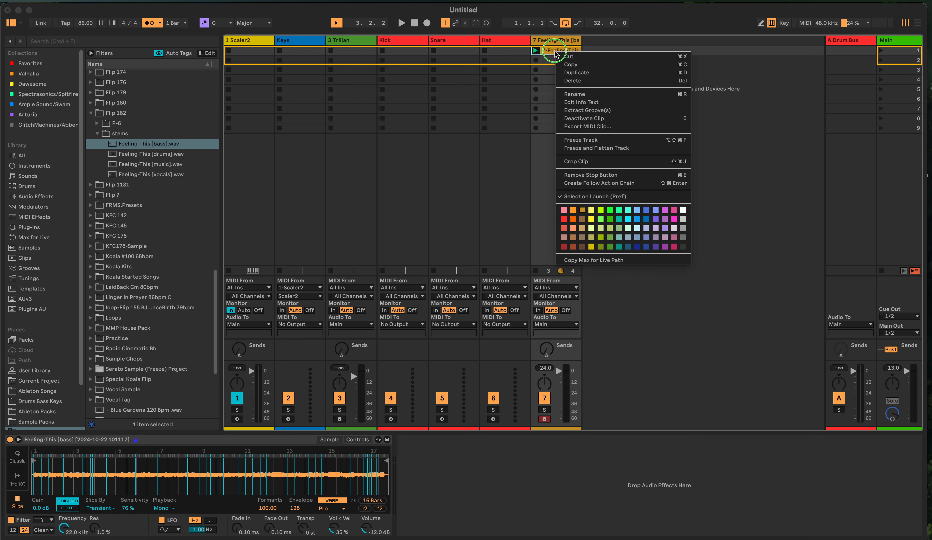
pyautogui.click(574, 81)
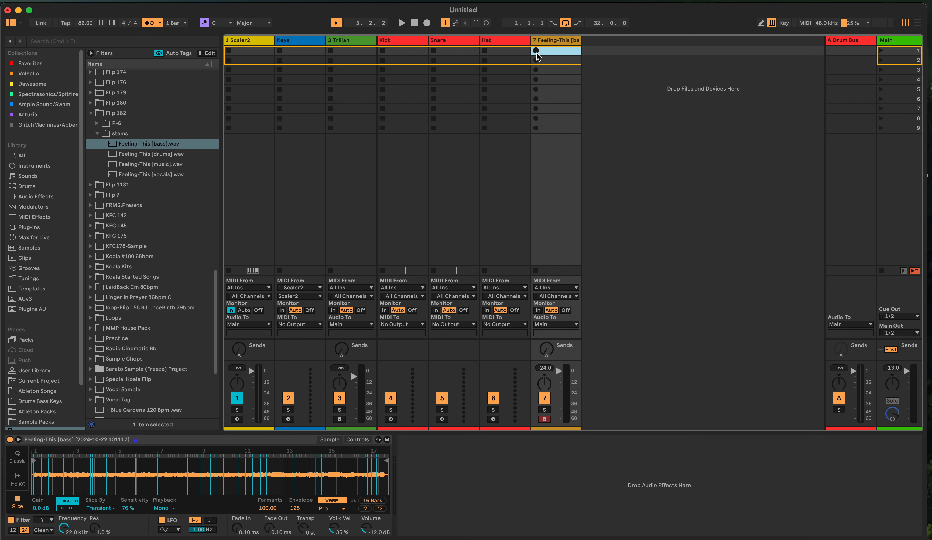
pyautogui.click(535, 51)
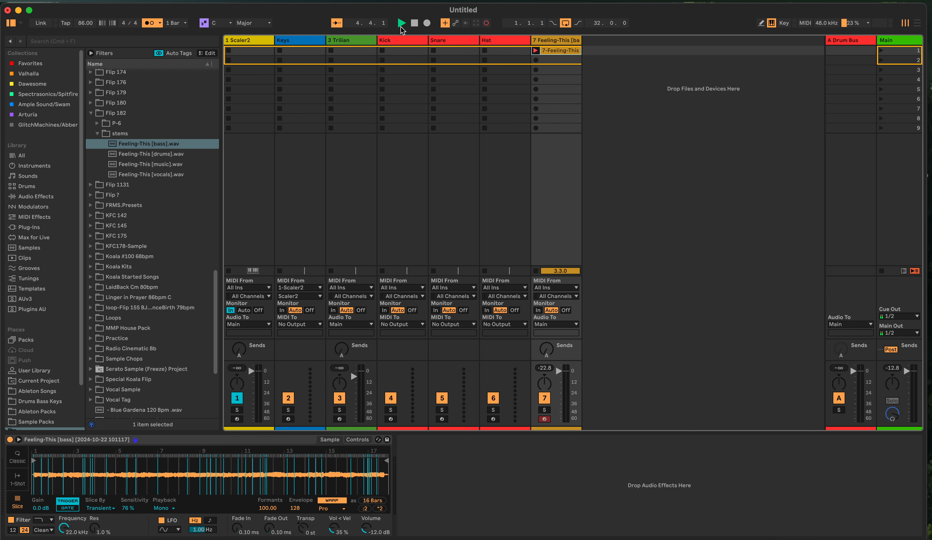
pyautogui.click(415, 23)
pyautogui.rightClick(556, 50)
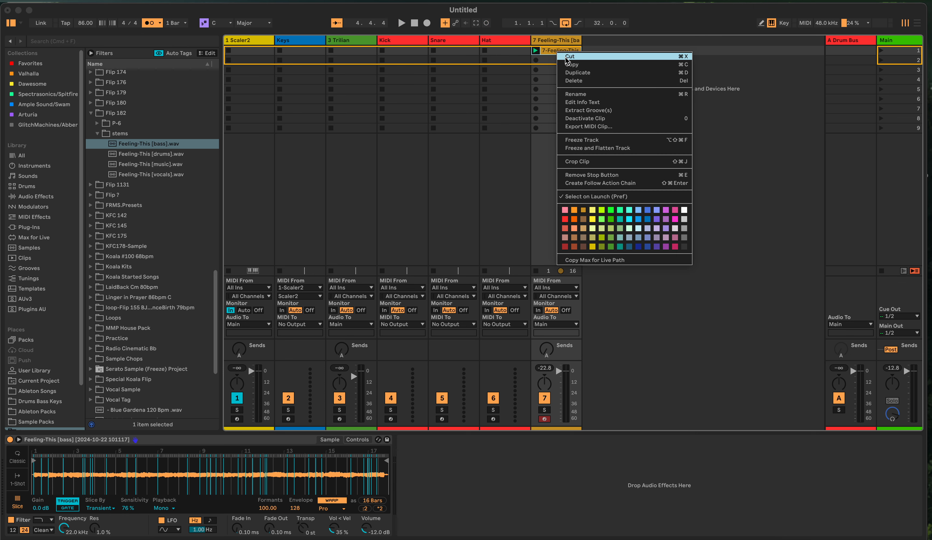
pyautogui.click(574, 81)
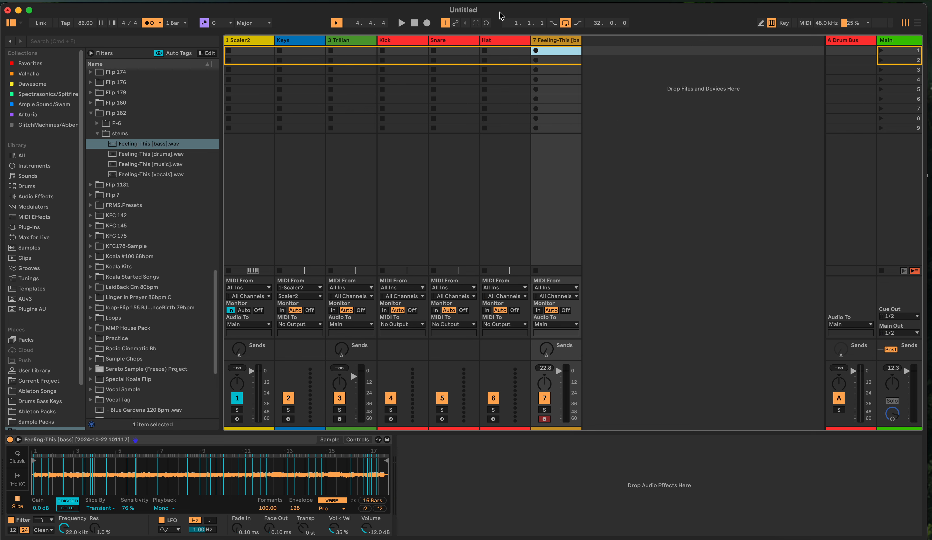
# Capture the bass line just played as a looping MIDI clip with Capture MIDI, and stop playback
pyautogui.click(475, 25)
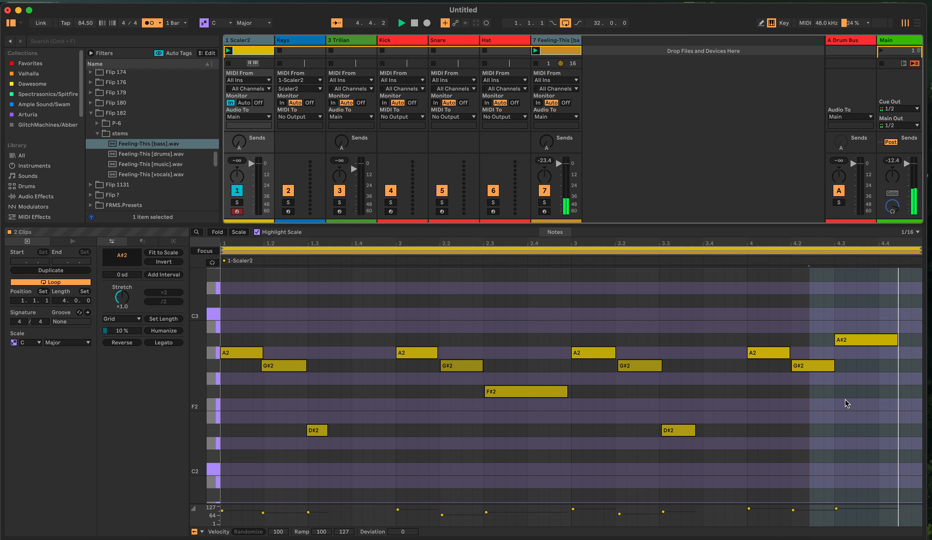
pyautogui.click(414, 23)
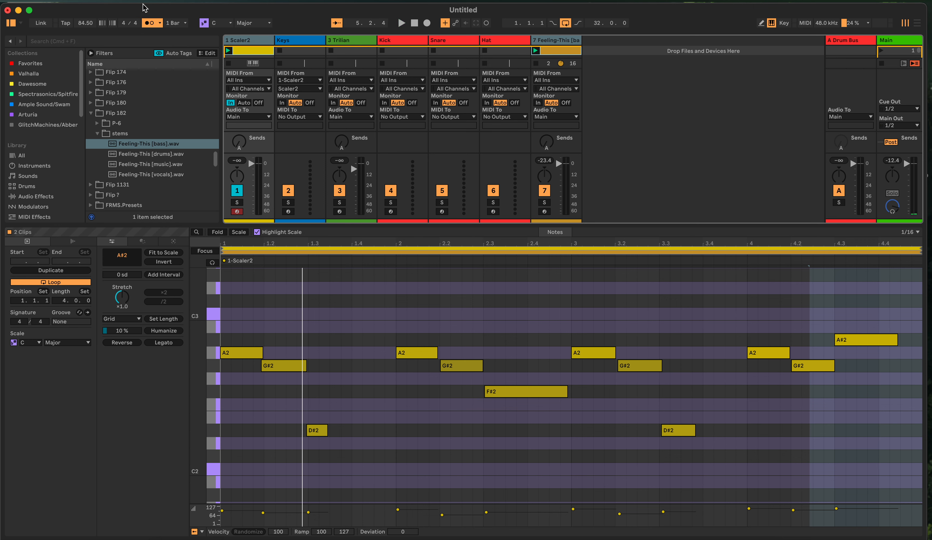
# Set the project tempo to 85 BPM and audition the captured bass clip
pyautogui.click(87, 24)
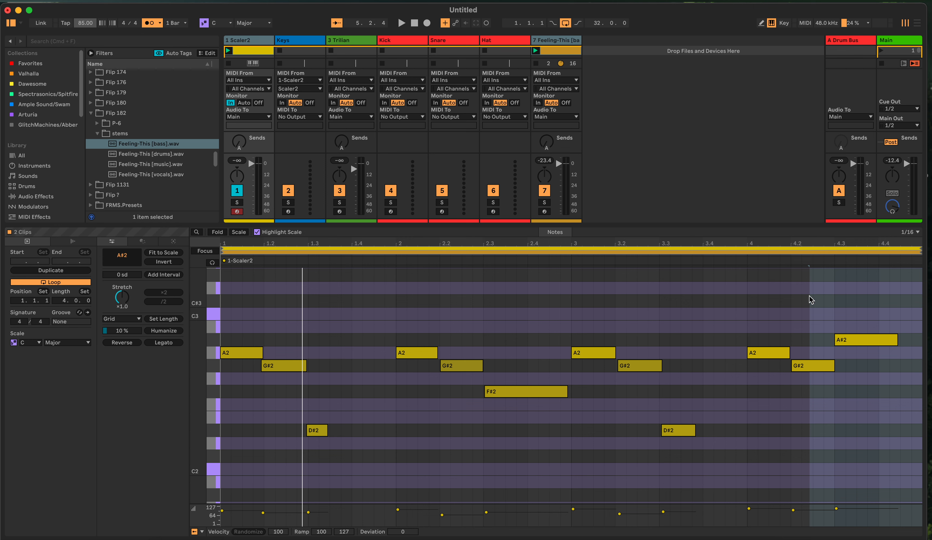
pyautogui.click(402, 22)
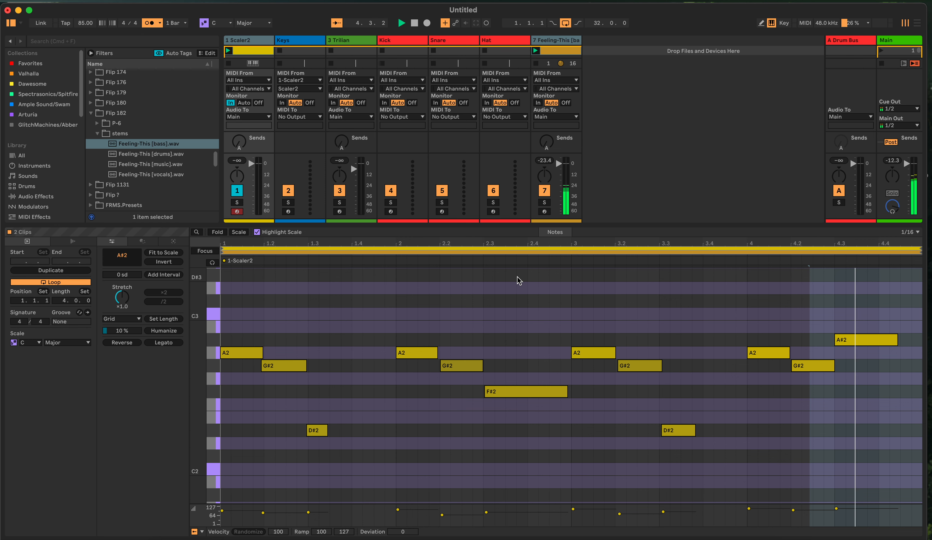
pyautogui.click(416, 23)
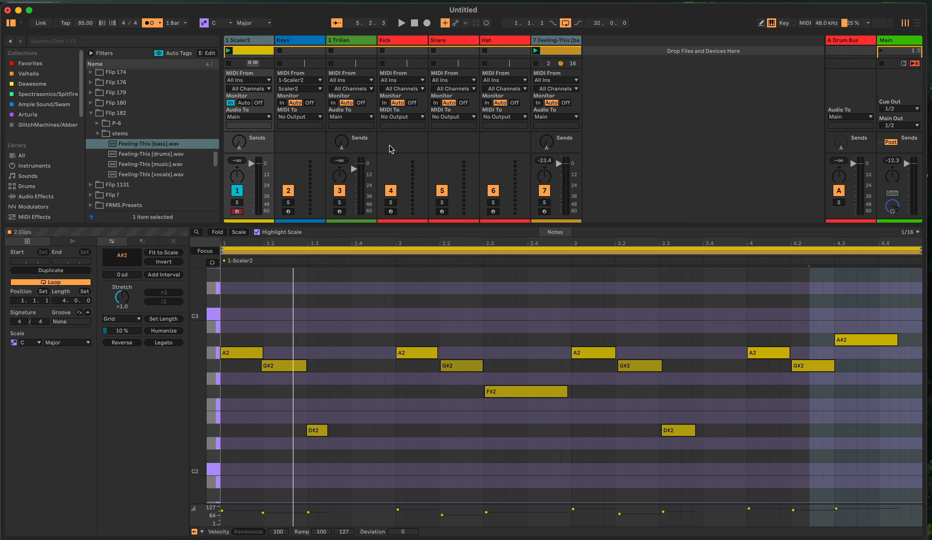
# Select track 7, set the project tempo to 95 BPM and start playback of the bass clip
pyautogui.scroll(-5, 532, 130)
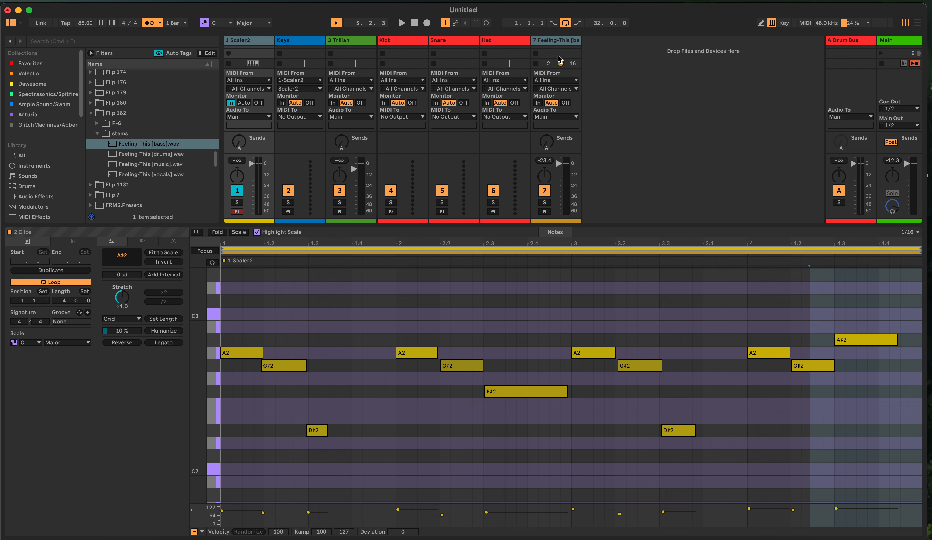
pyautogui.click(557, 42)
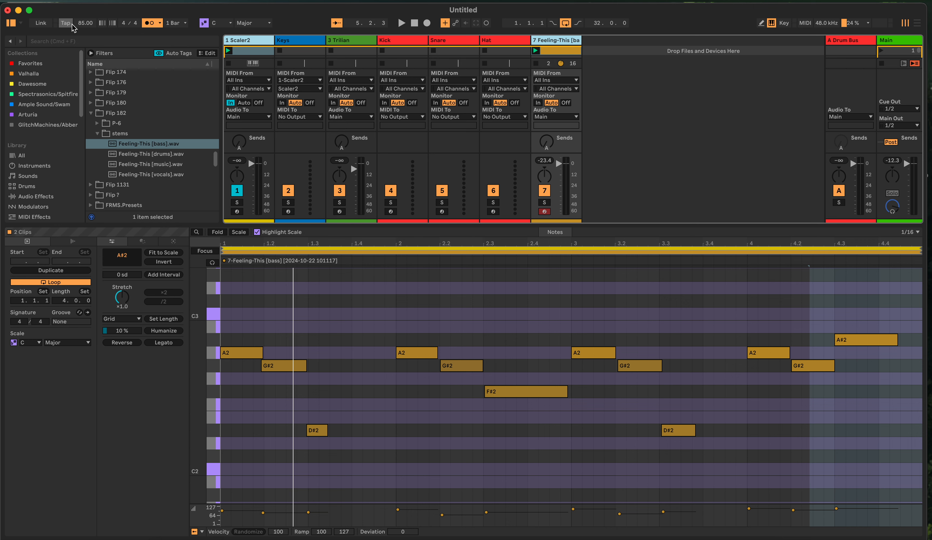
pyautogui.click(85, 23)
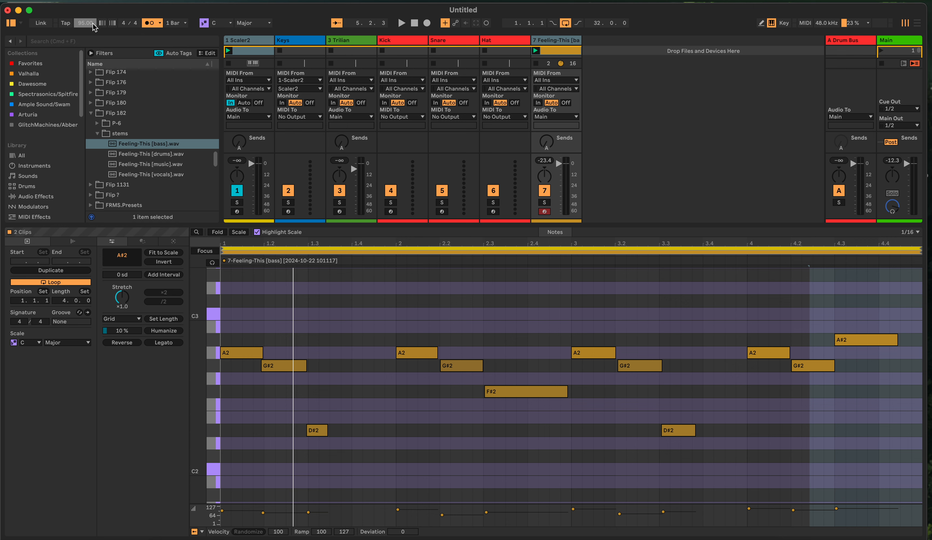
pyautogui.press('space')
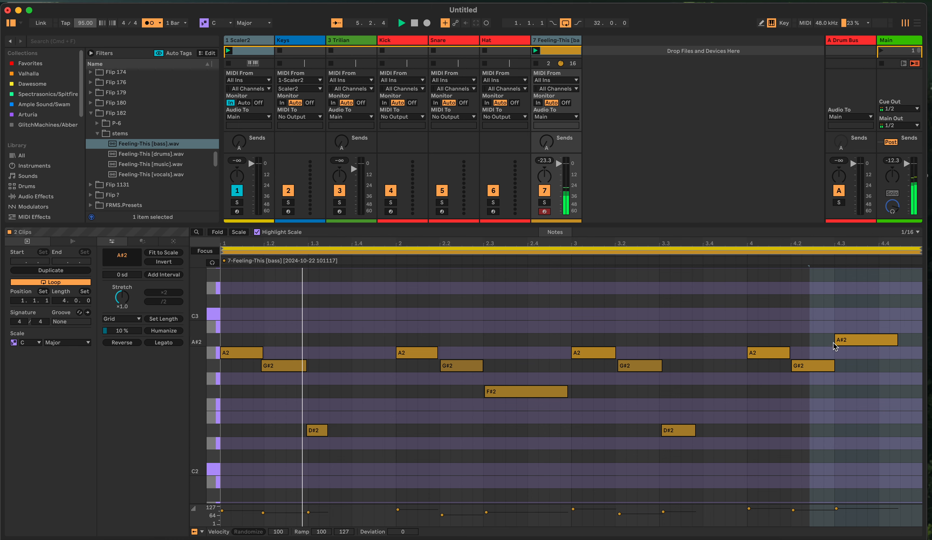
# Extend the last A#2 note to the end of bar 4 and add a second A#2 note starting at 4.4
pyautogui.click(896, 342)
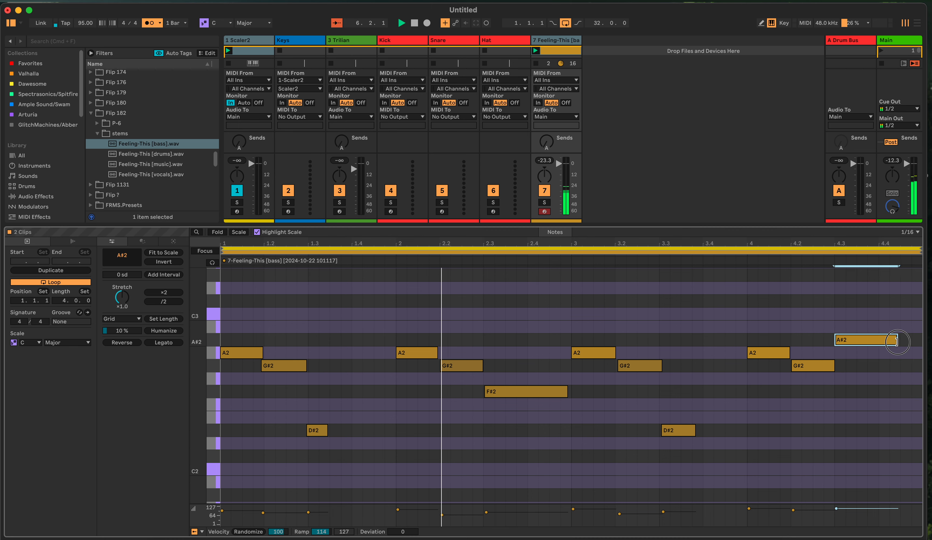
pyautogui.moveTo(896, 345); pyautogui.dragTo(891, 353)
pyautogui.click(890, 342)
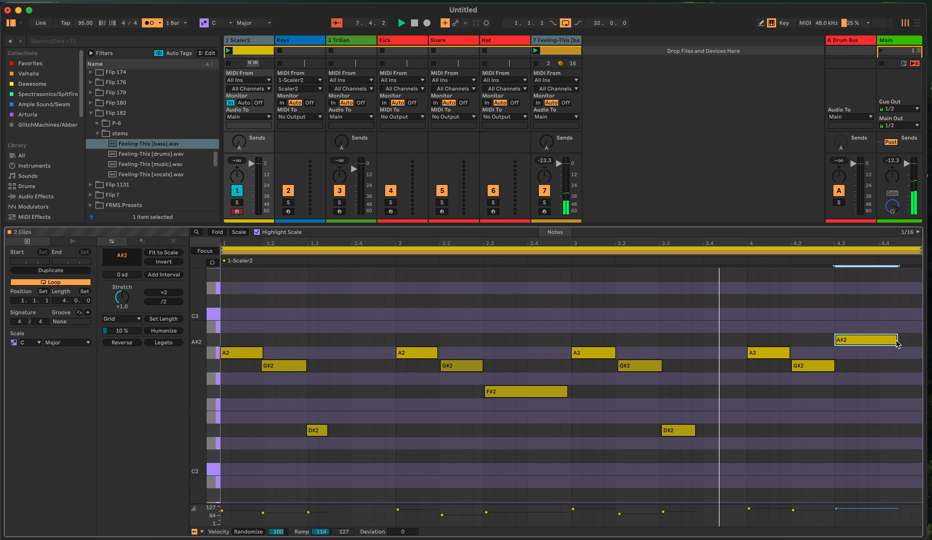
pyautogui.moveTo(897, 340); pyautogui.dragTo(921, 343)
pyautogui.doubleClick(883, 342)
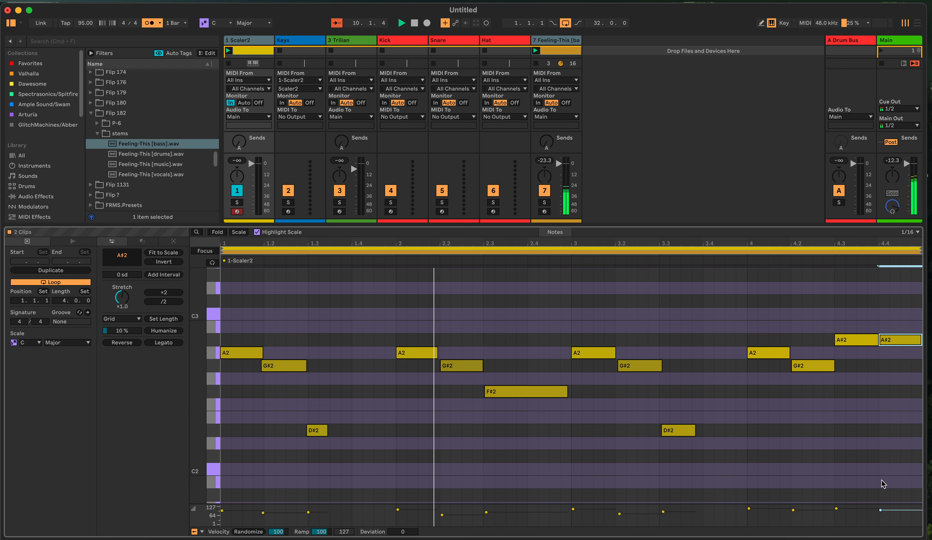
# Adjust the last three notes' velocities, raising the A#2 at 4.3 and lowering the A#2 at 4.4 and the G#2 at 4.2
pyautogui.moveTo(880, 510); pyautogui.dragTo(880, 515)
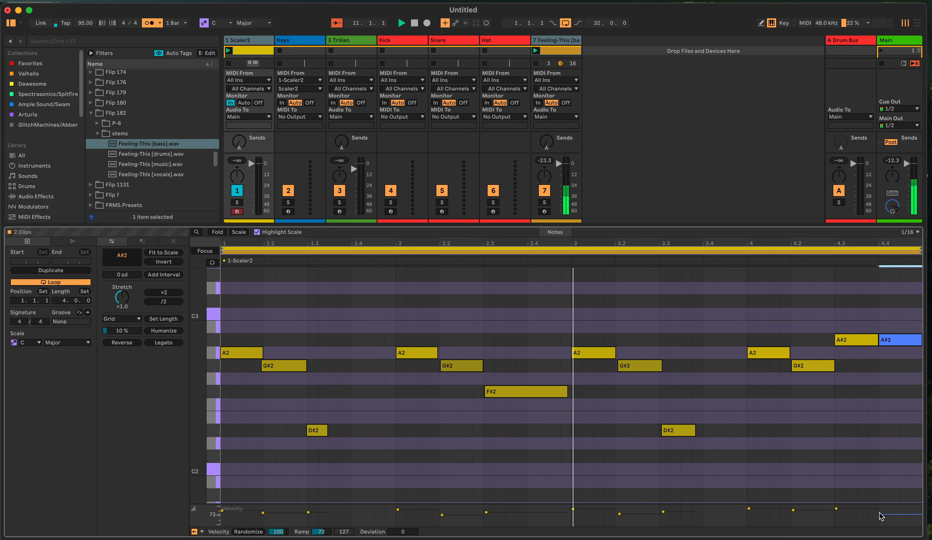
pyautogui.click(801, 512)
pyautogui.moveTo(796, 512); pyautogui.dragTo(797, 513)
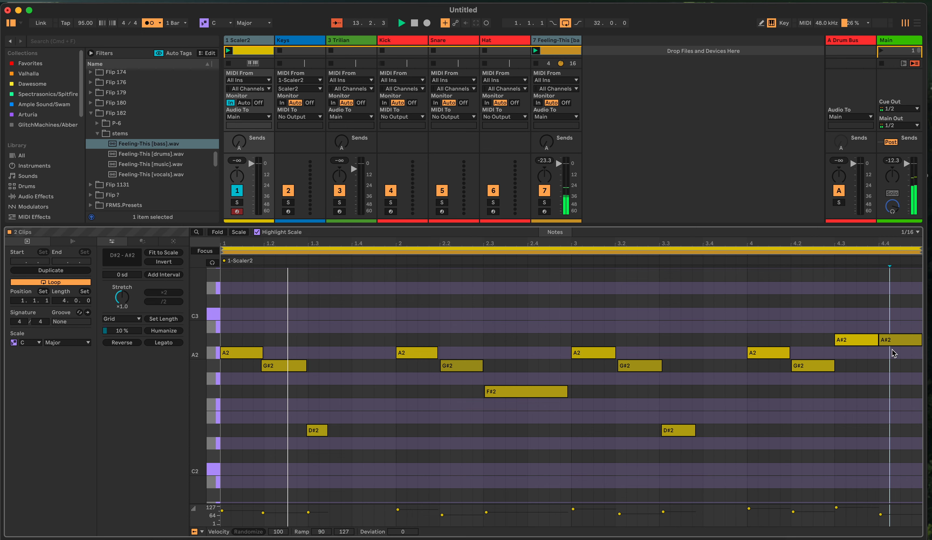
# Redraw the A#2 note at 4.4 and stretch it to the end of the clip
pyautogui.doubleClick(889, 341)
pyautogui.doubleClick(889, 341)
pyautogui.doubleClick(893, 341)
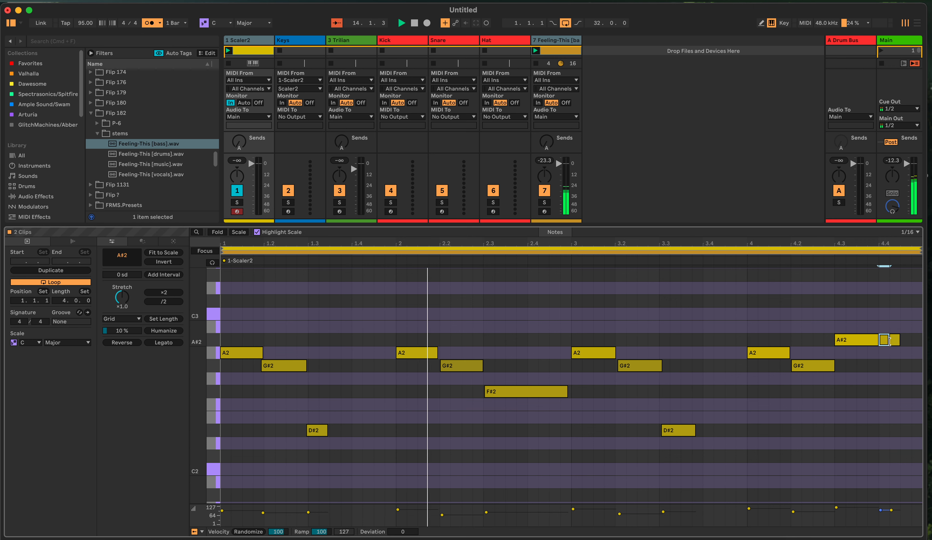
pyautogui.doubleClick(893, 343)
pyautogui.moveTo(888, 342); pyautogui.dragTo(921, 342)
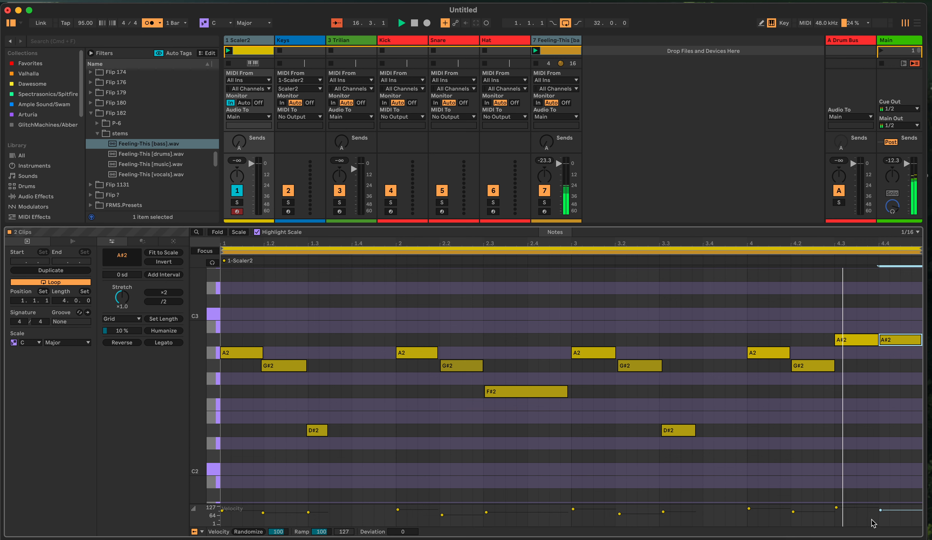
pyautogui.doubleClick(861, 404)
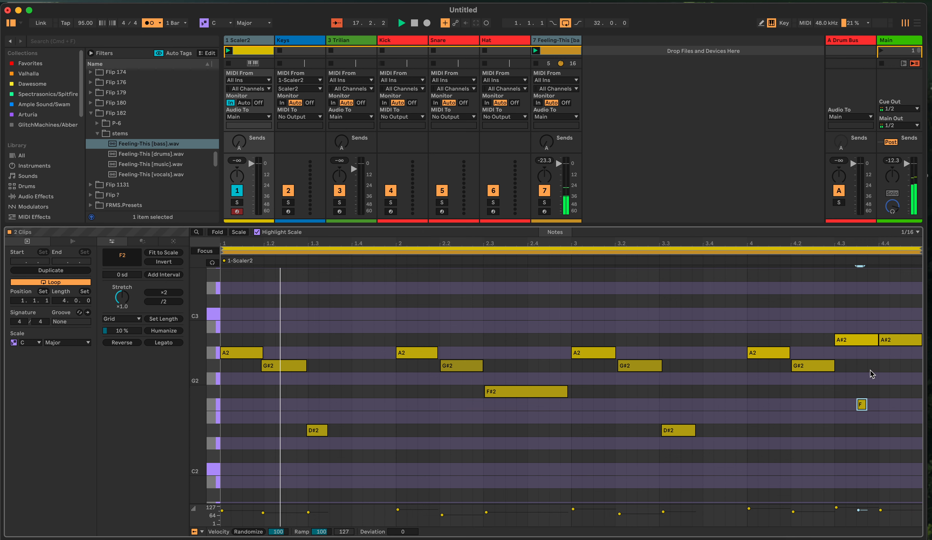
pyautogui.doubleClick(862, 406)
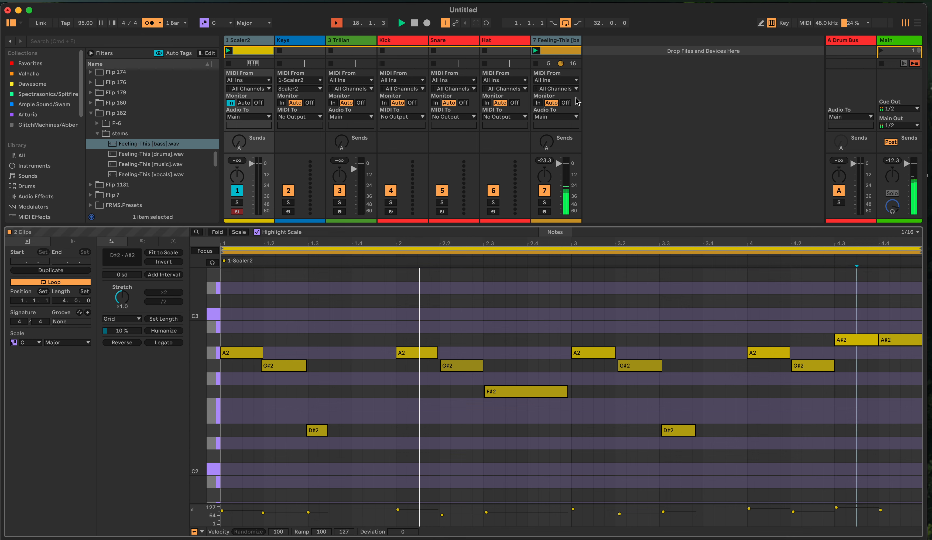
# Turn off the metronome and stop playback
pyautogui.click(160, 23)
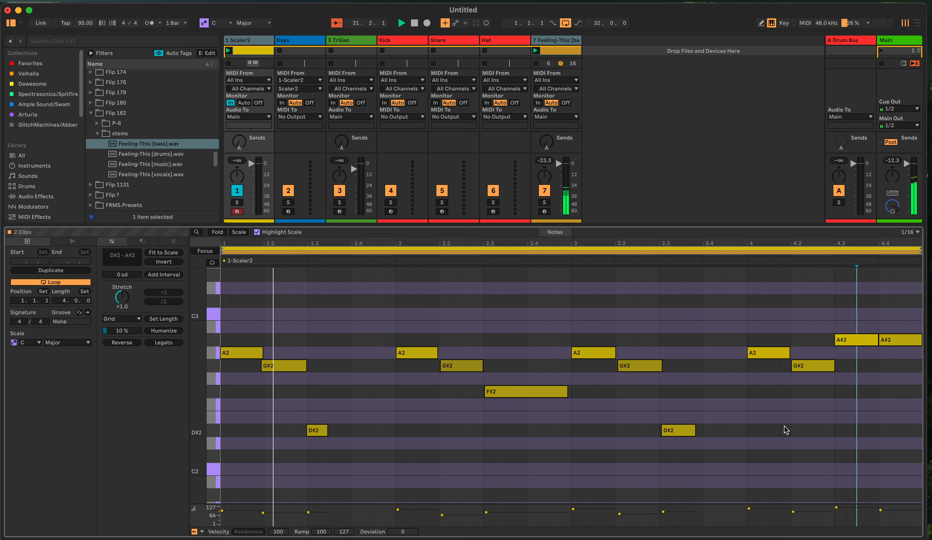
pyautogui.click(413, 23)
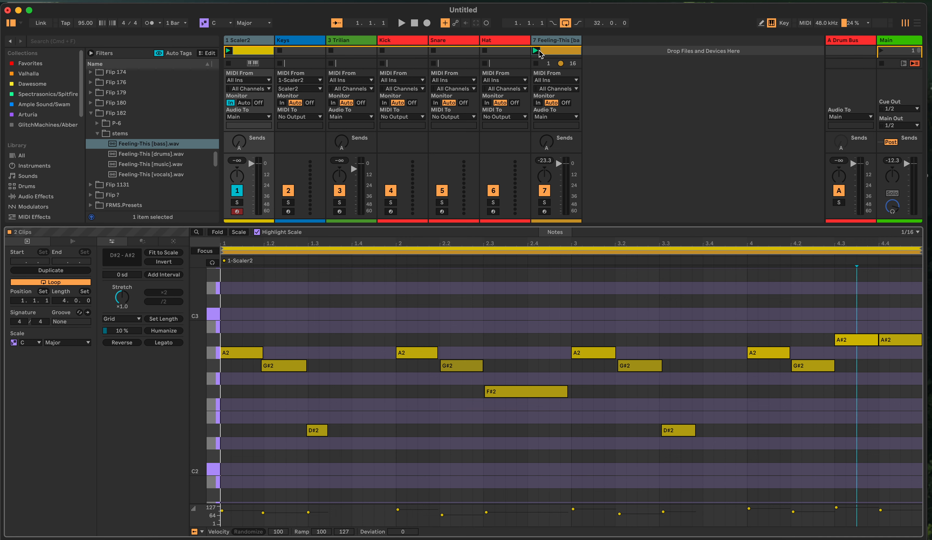
# Copy the bass clip to bar 1 of track 7 in the Arrangement and delete the duplicate on the Scaler2 track
pyautogui.click(546, 53)
pyautogui.moveTo(545, 51)
pyautogui.mouseDown()
pyautogui.moveTo(813, 55)
pyautogui.moveTo(919, 22)
pyautogui.moveTo(500, 58)
pyautogui.moveTo(931, 58)
pyautogui.moveTo(916, 22)
pyautogui.moveTo(345, 107)
pyautogui.moveTo(208, 107)
pyautogui.moveTo(245, 120)
pyautogui.moveTo(256, 225)
pyautogui.moveTo(275, 176)
pyautogui.moveTo(226, 171)
pyautogui.mouseUp()
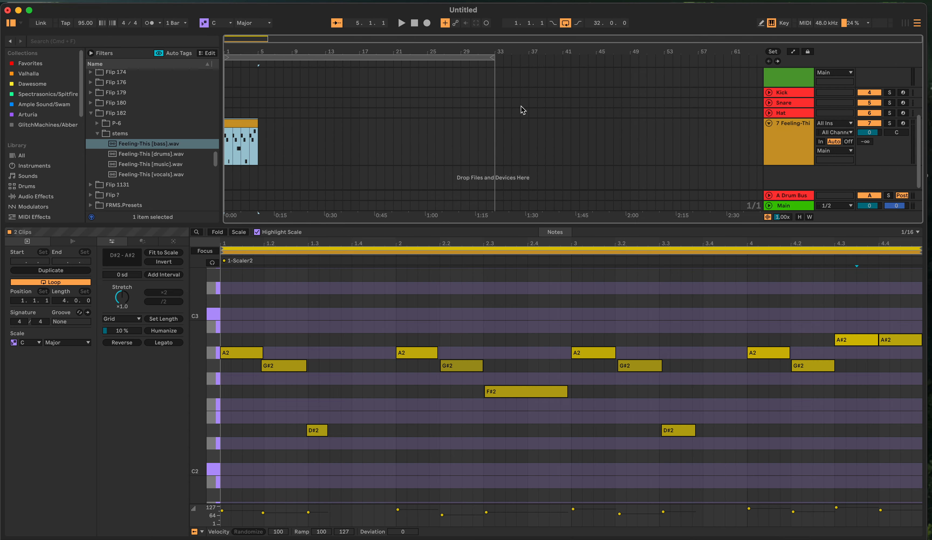
pyautogui.scroll(5, 310, 139)
pyautogui.click(231, 68)
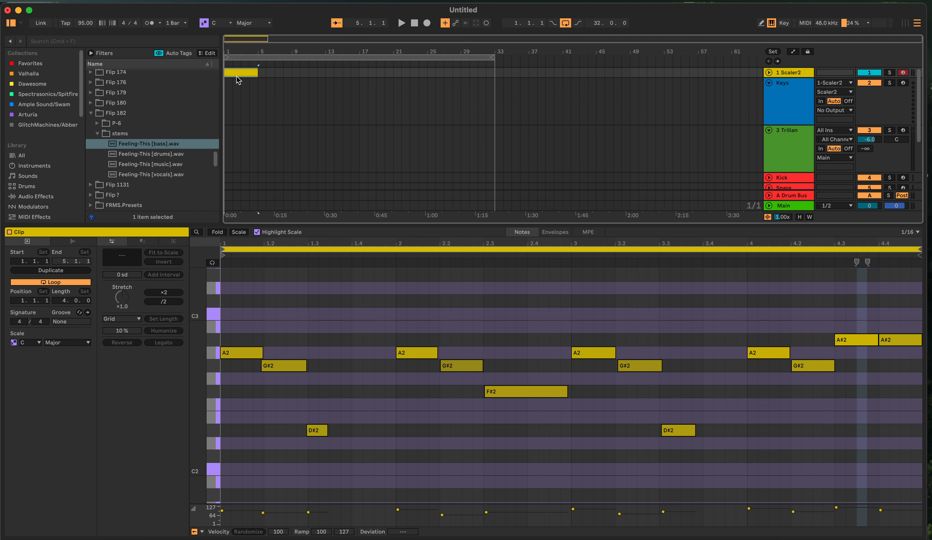
pyautogui.click(236, 75)
pyautogui.scroll(-5, 259, 104)
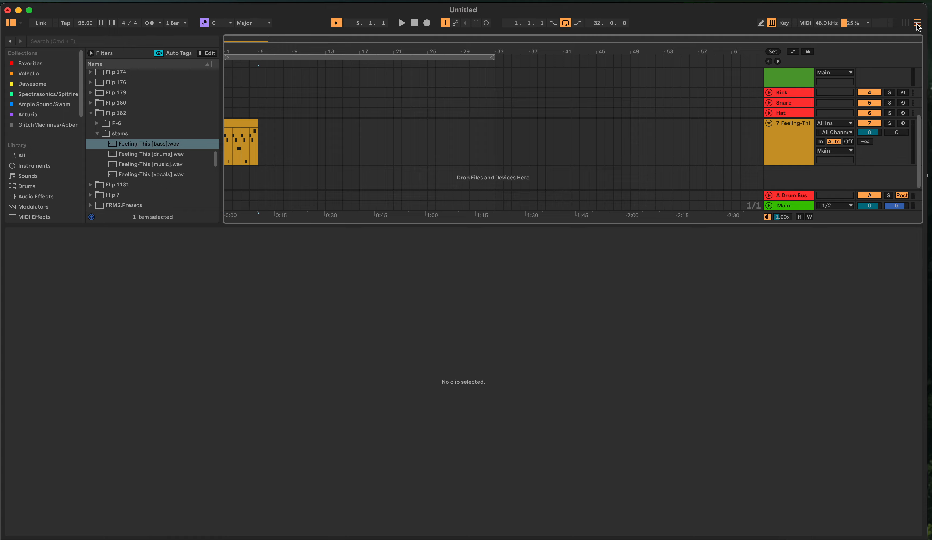
# Delete the bass clips from the first Session slots and show track 7's devices
pyautogui.click(903, 24)
pyautogui.rightClick(572, 47)
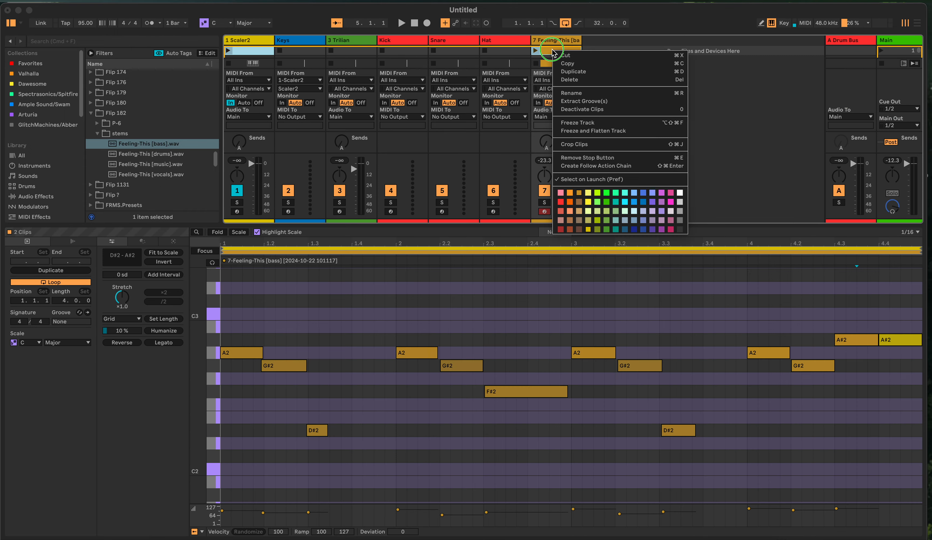
pyautogui.click(567, 80)
pyautogui.hotkey('shift', 'Tab')
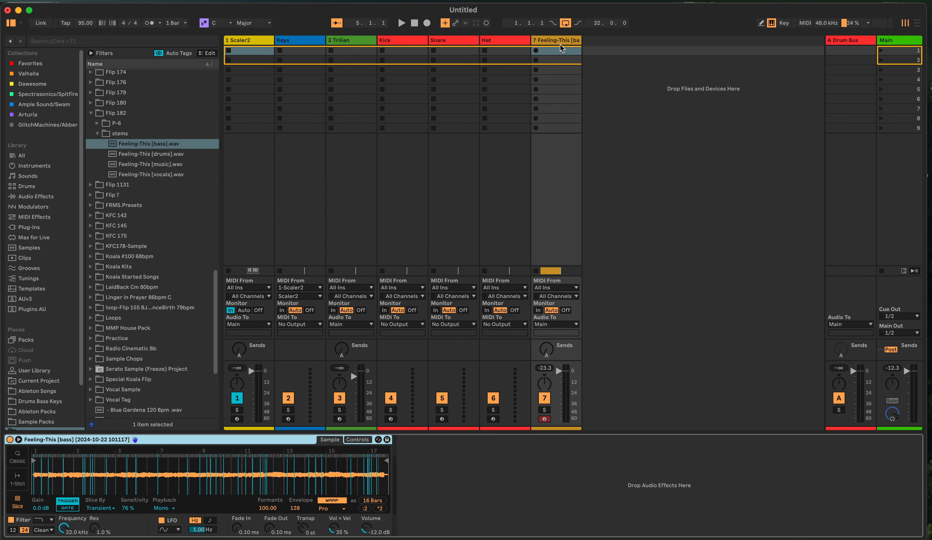
pyautogui.click(916, 24)
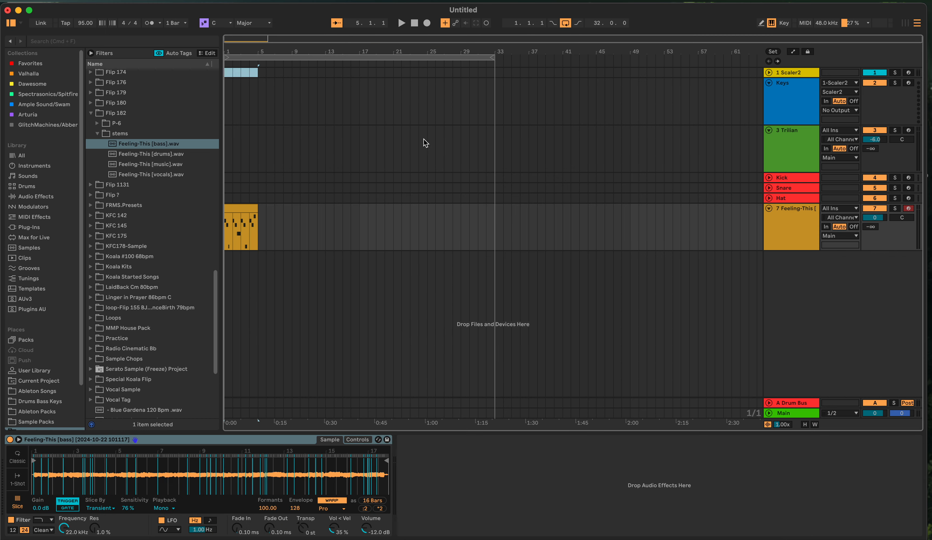
pyautogui.click(256, 217)
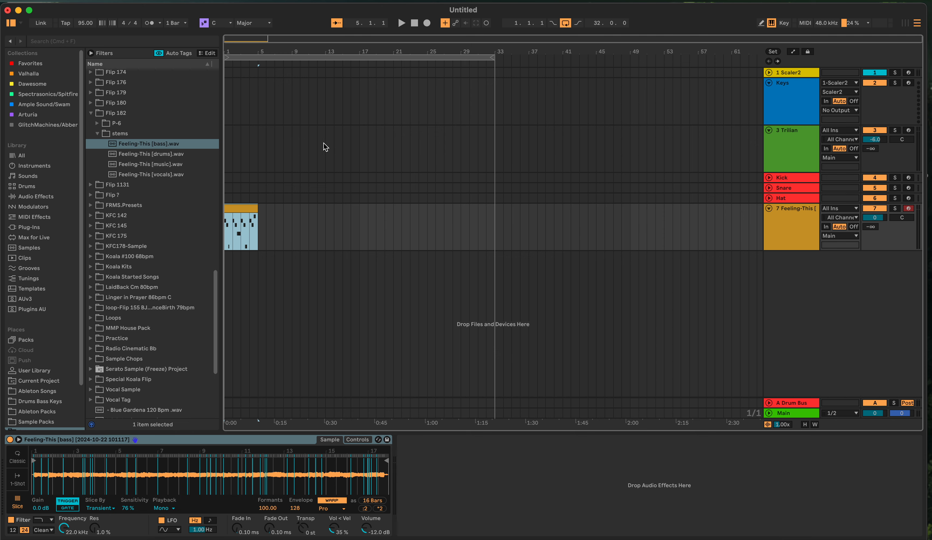
pyautogui.click(908, 24)
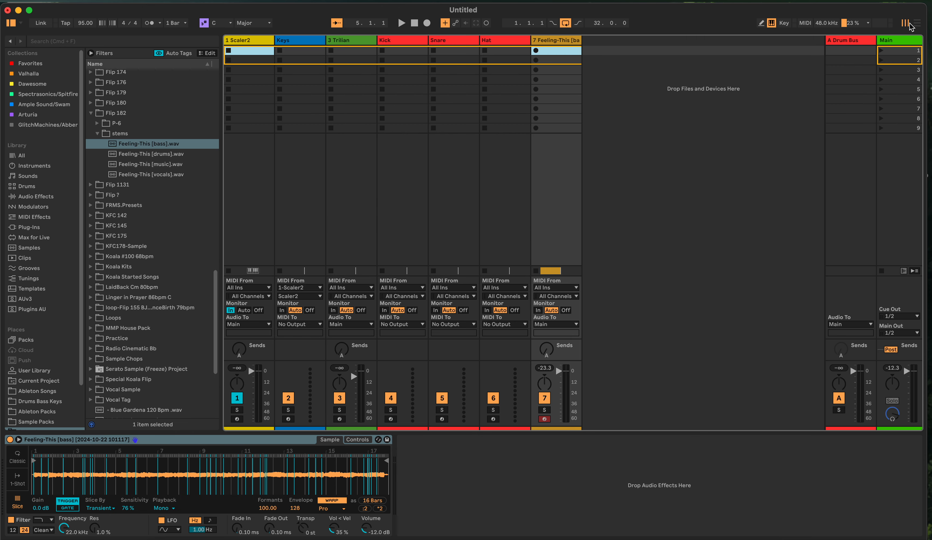
# Capture a newly played bass line as a MIDI clip at bar 17 of track 7 in the Arrangement
pyautogui.click(915, 25)
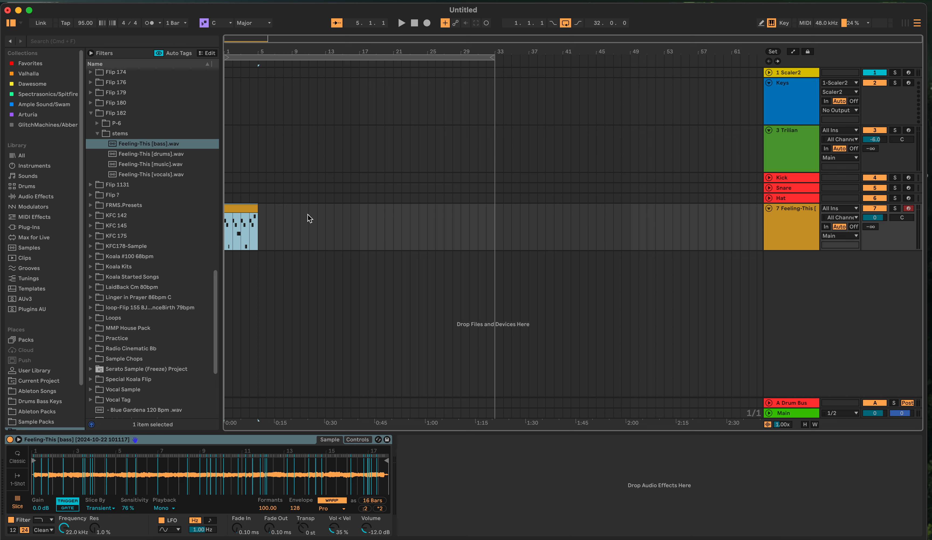
pyautogui.click(359, 224)
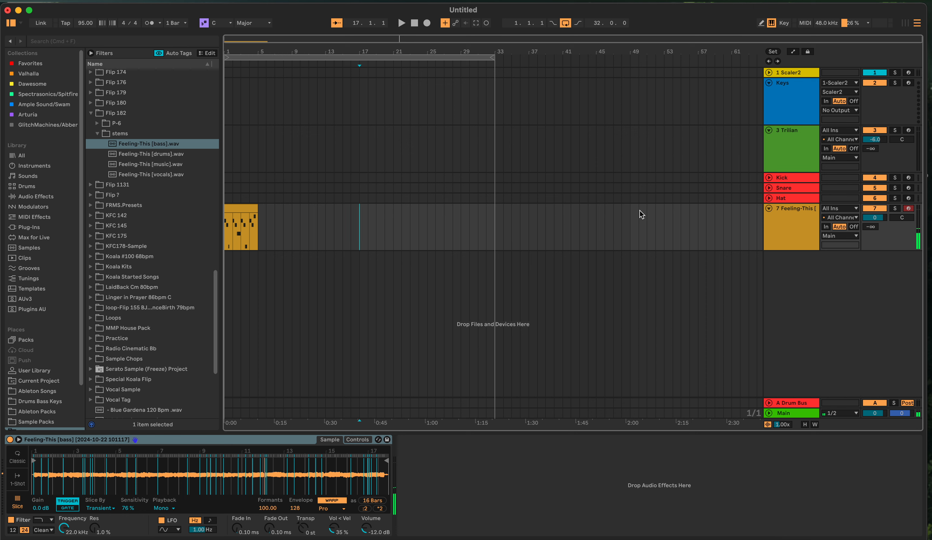
pyautogui.click(478, 24)
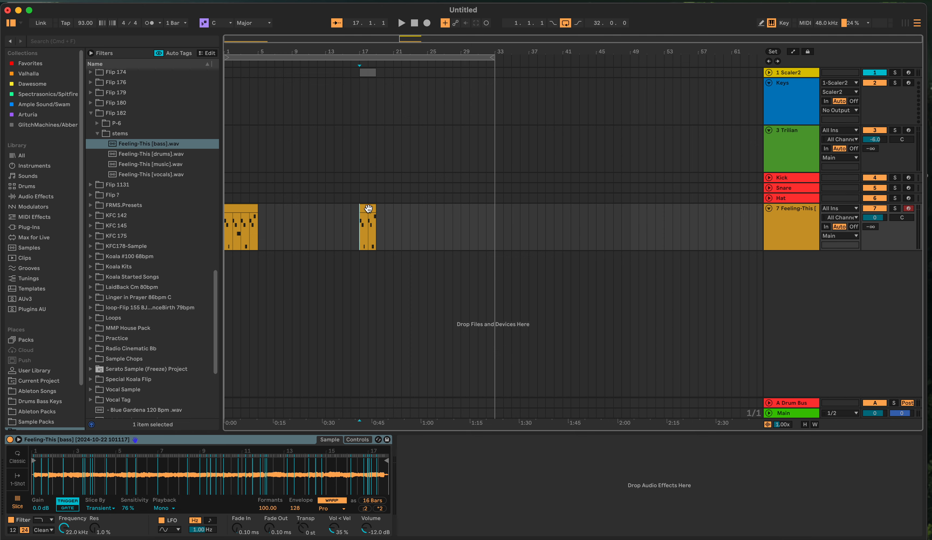
# Open the captured bar 17 clip on track 7 to view its notes, and delete it
pyautogui.moveTo(365, 213)
pyautogui.mouseDown()
pyautogui.moveTo(318, 212)
pyautogui.moveTo(377, 215)
pyautogui.mouseUp()
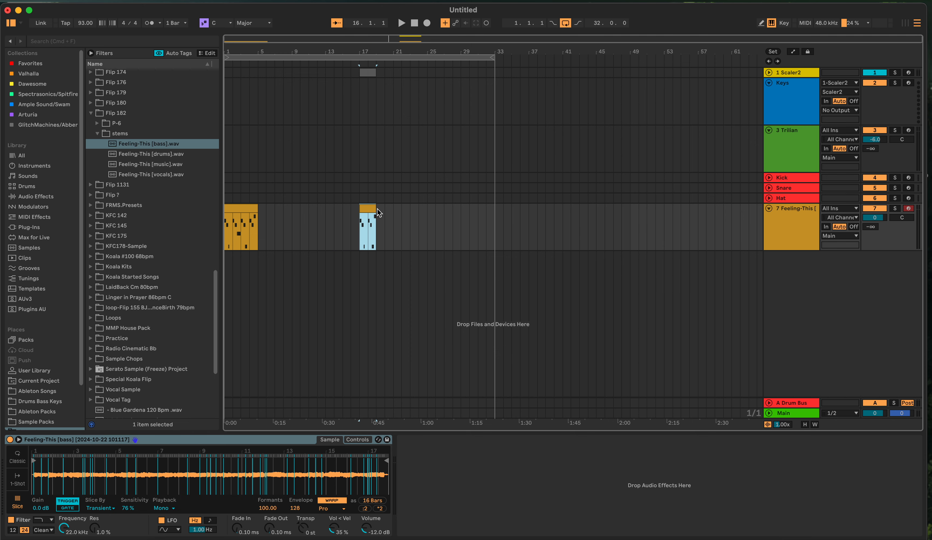
pyautogui.doubleClick(368, 208)
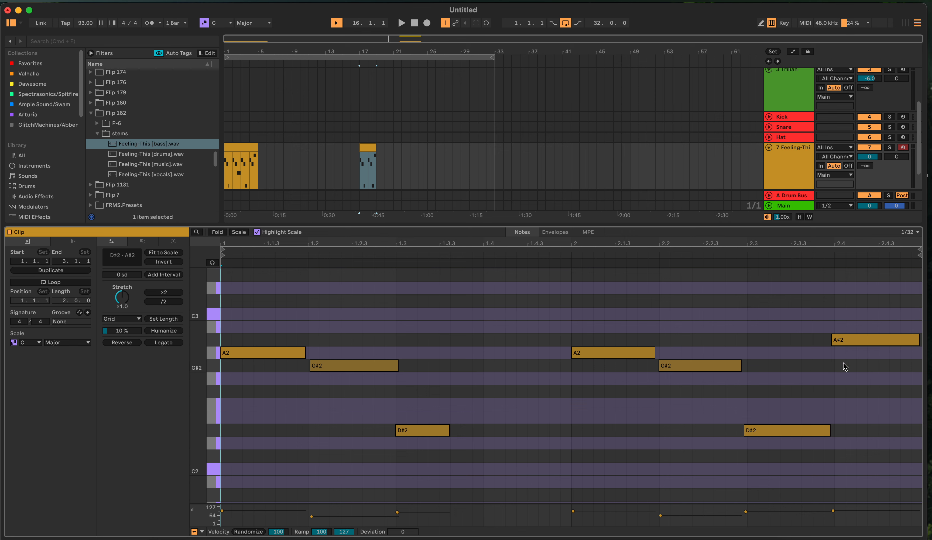
pyautogui.click(366, 147)
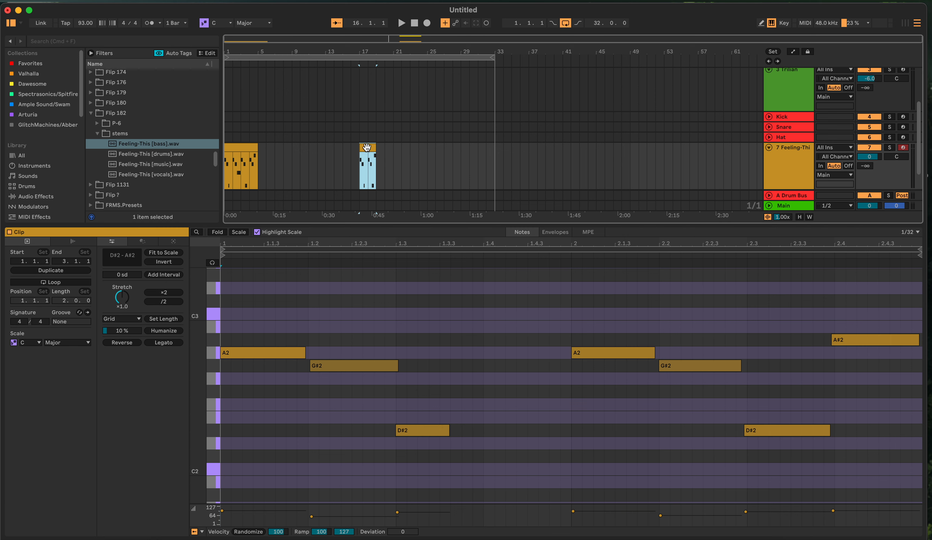
pyautogui.press('Delete')
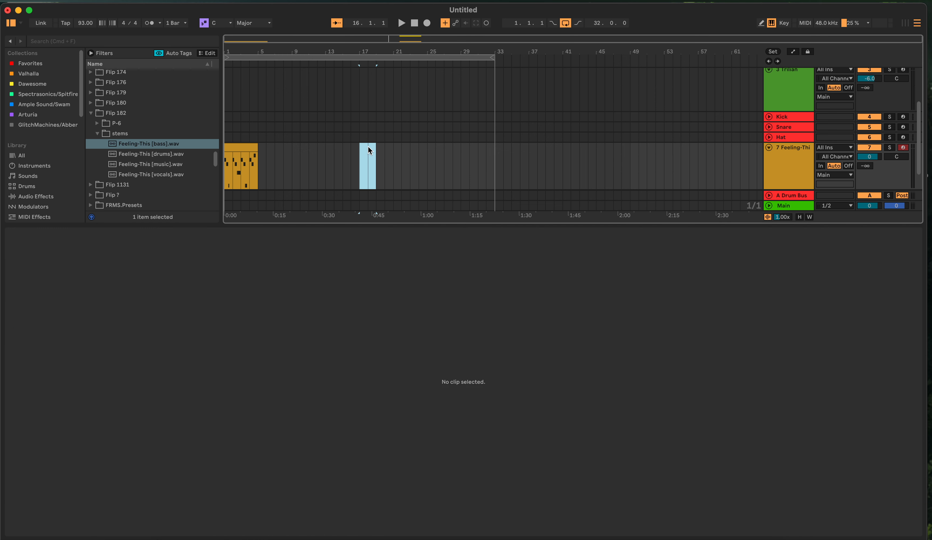
# Delete the captured duplicate clip at bar 17 on the Scaler2 track
pyautogui.hotkey('shift', 'Tab')
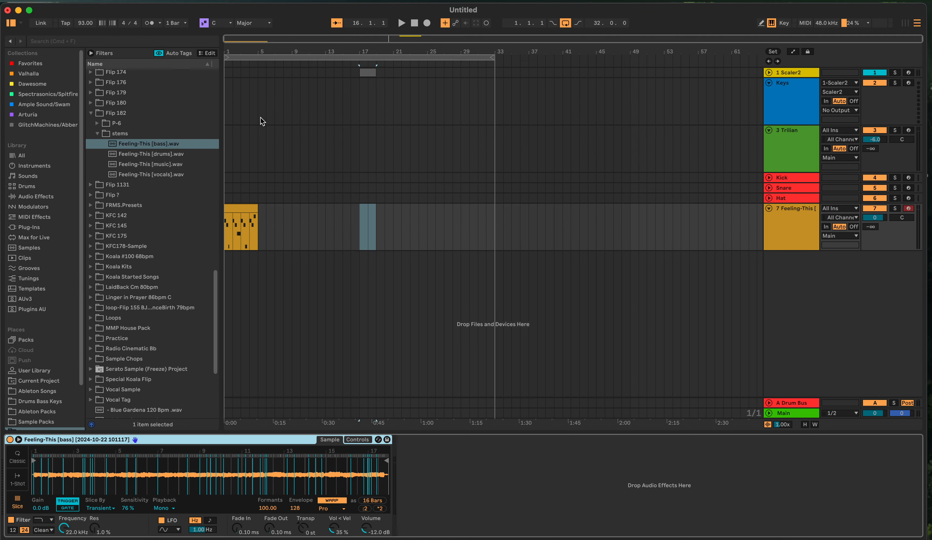
pyautogui.click(81, 25)
pyautogui.click(367, 73)
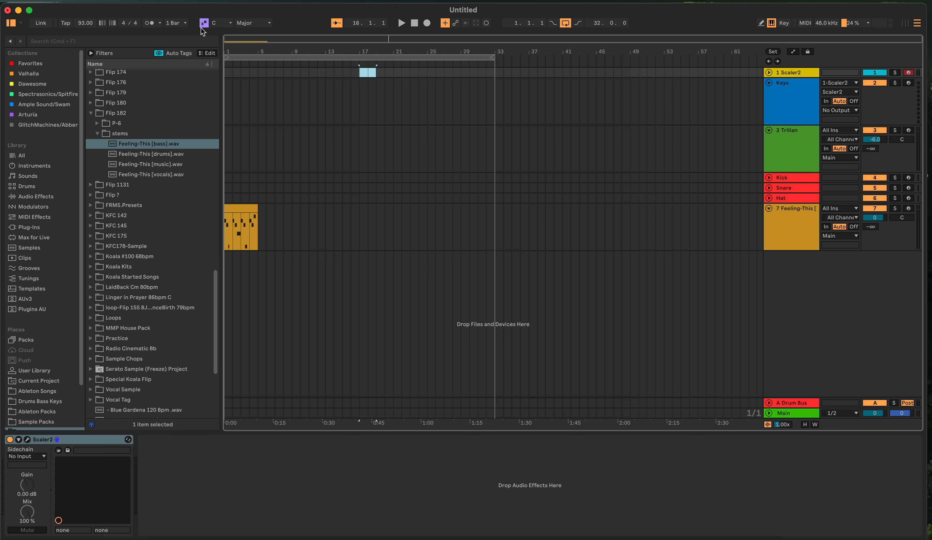
# Select track 7 in the Session view and turn off the computer MIDI keyboard
pyautogui.click(905, 23)
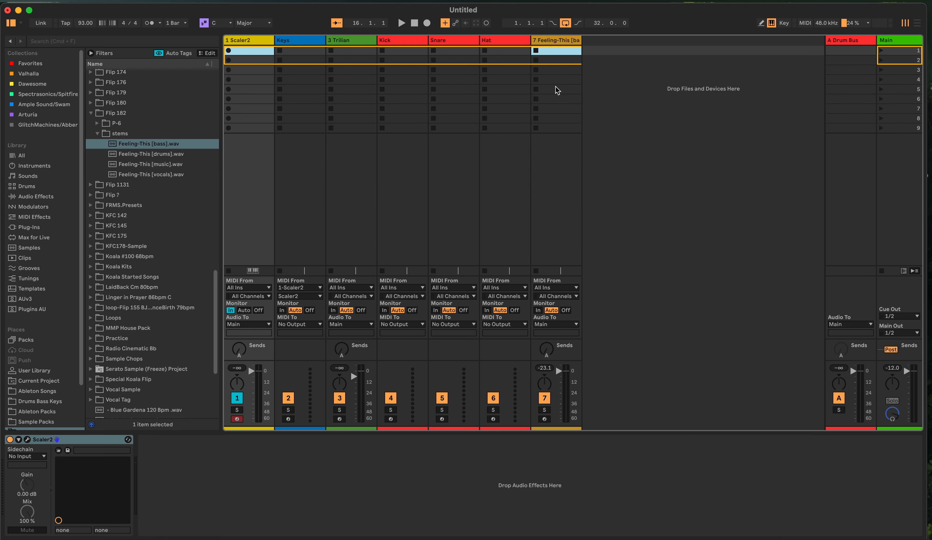
pyautogui.click(547, 174)
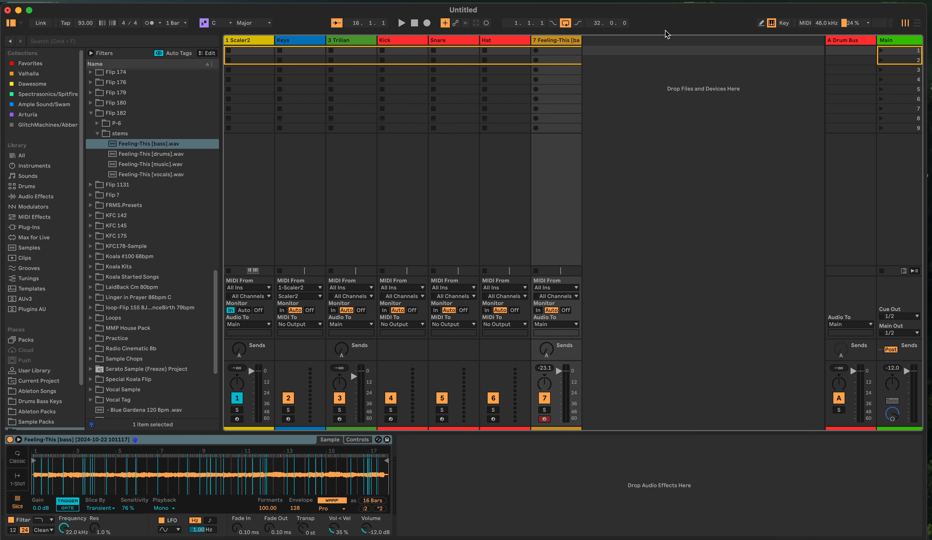
pyautogui.click(769, 30)
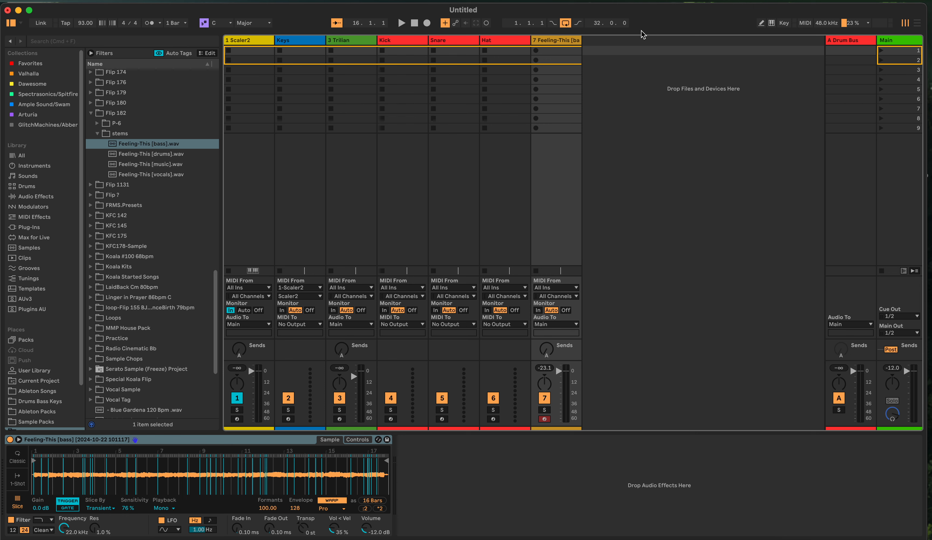